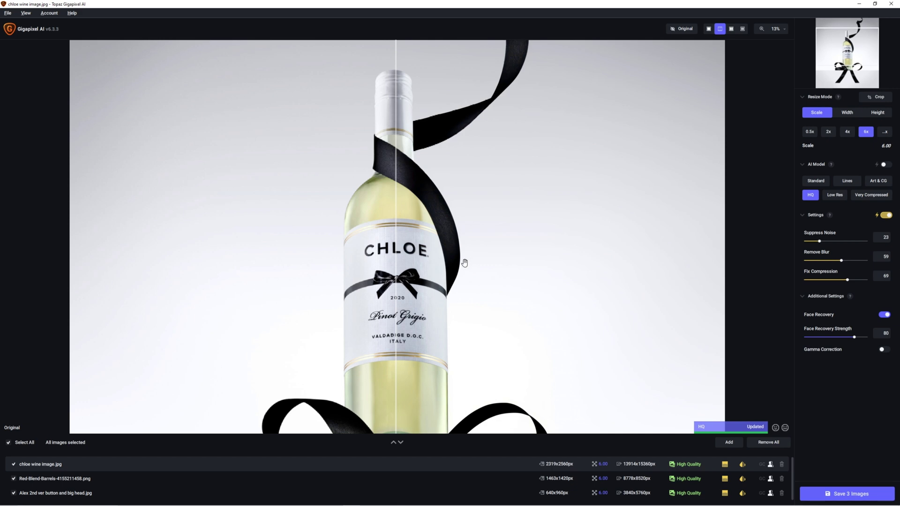
- Zoom the preview of chloe wine image.jpg, queued for 6x HQ upscaling at 13914x15360px
scroll(391, 226, "up", 2)
- Zoom the wine preview to 87% and sweep the split divider across the CHLOE lettering
scroll(391, 226, "up", 5)
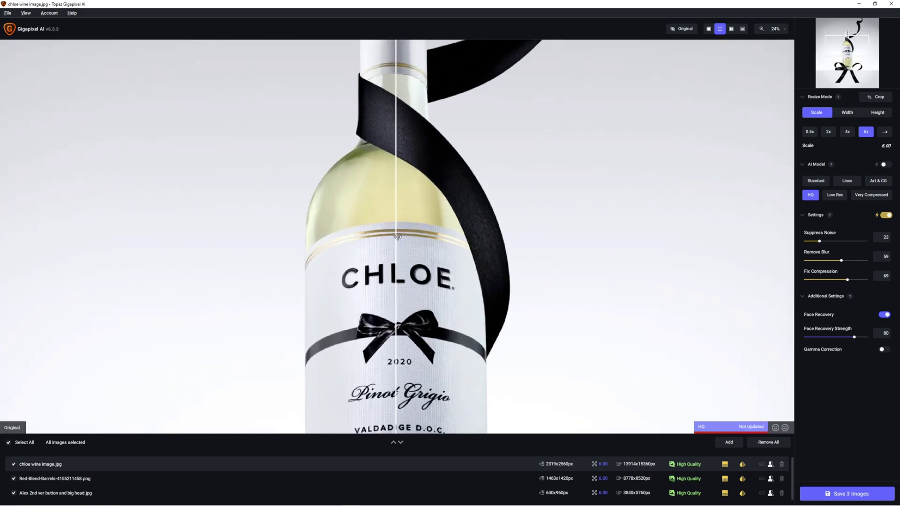
scroll(403, 280, "down", 5)
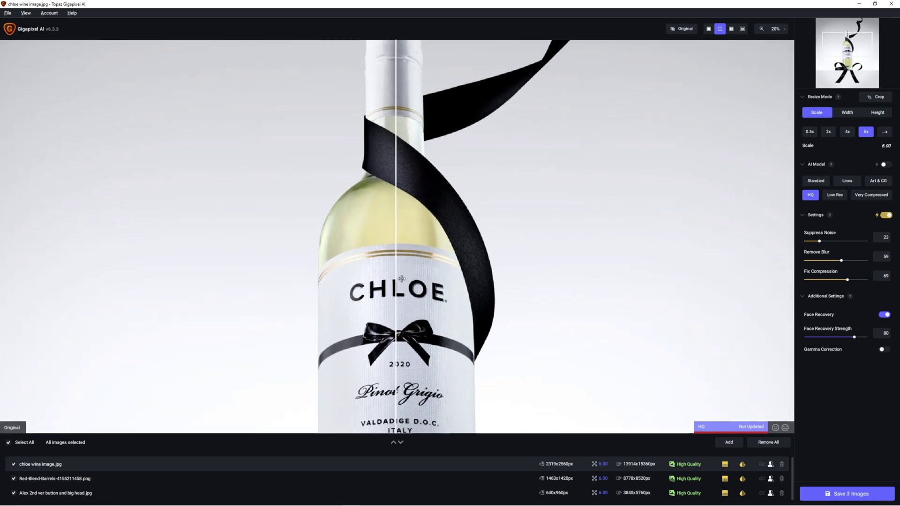
scroll(411, 303, "up", 8)
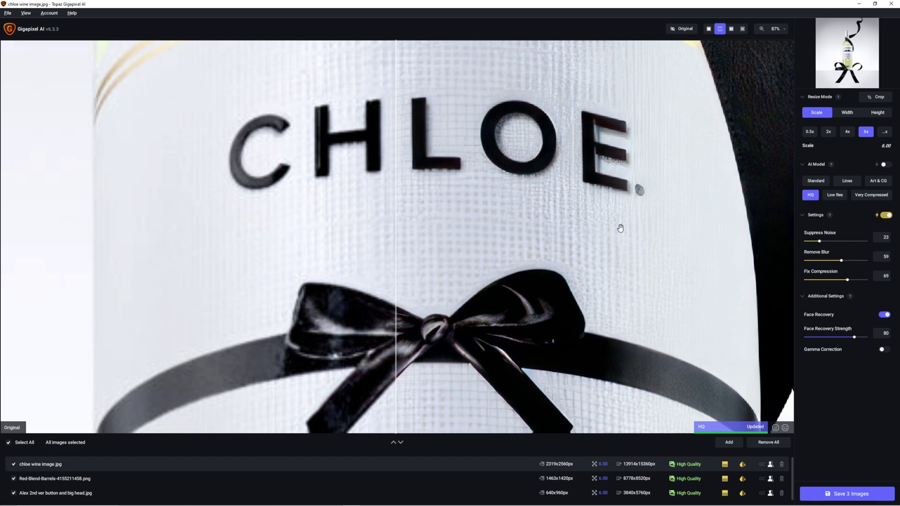
left_click_drag(395, 220, 701, 263)
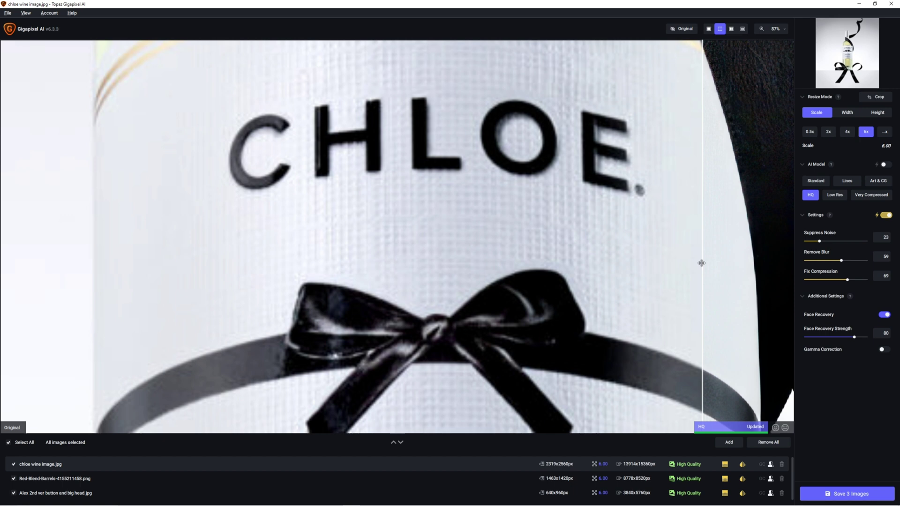
left_click_drag(701, 263, 78, 327)
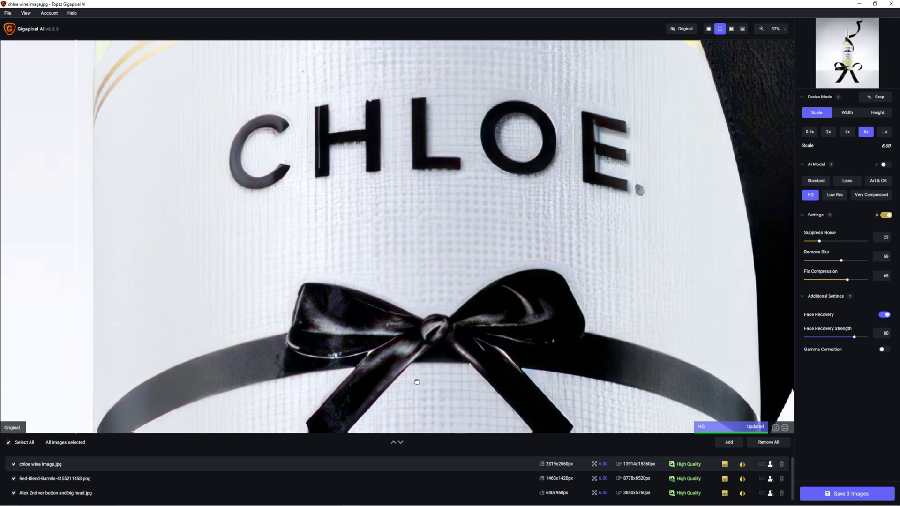
- Pan down the label past 2020, Pinot Grigio and VALDADIGE ITALY to the gold bands and black ribbon
left_click_drag(416, 381, 437, 225)
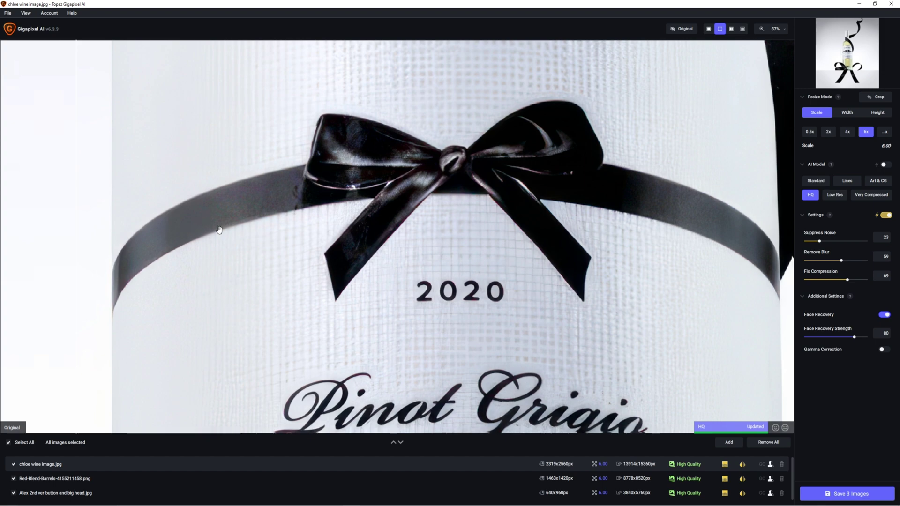
mouse_move(486, 267)
left_mouse_down()
mouse_move(446, 184)
mouse_move(441, 111)
left_mouse_up()
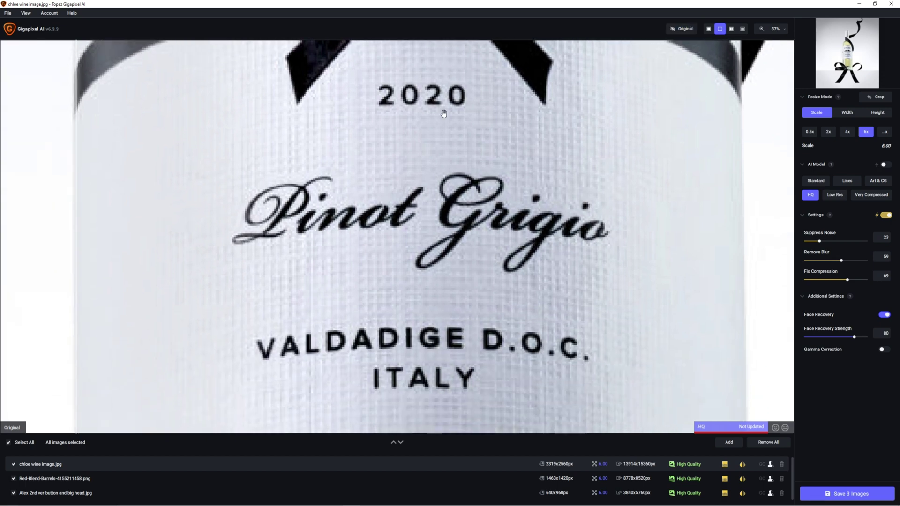
left_click_drag(441, 230, 428, 181)
left_click_drag(426, 234, 492, 269)
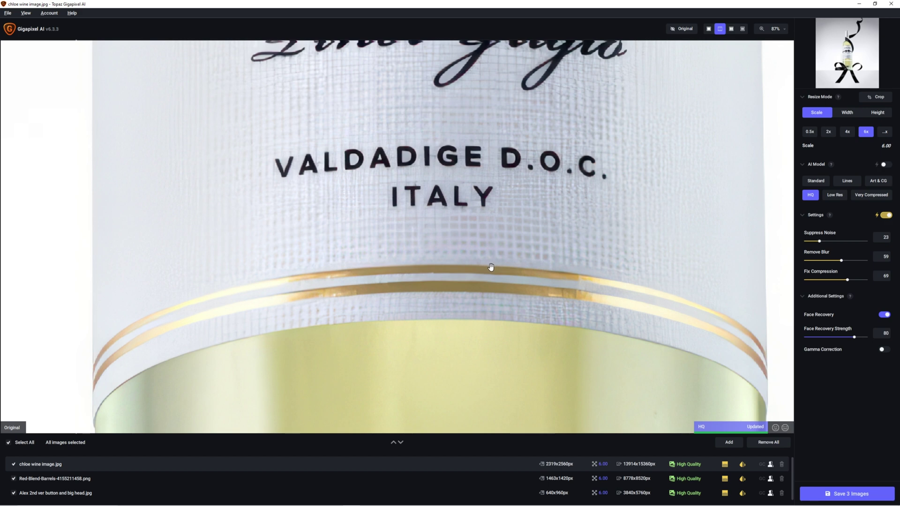
left_click_drag(474, 308, 468, 190)
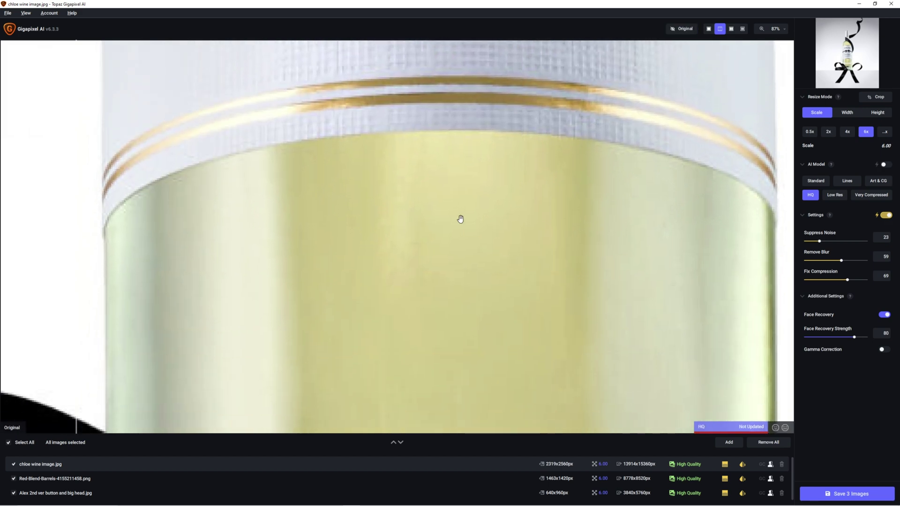
left_click_drag(416, 314, 529, 94)
left_click_drag(450, 287, 442, 133)
- Compare the upscaled black ribbon and bottle neck against the pixelated original with the Original toggle and split divider
left_click_drag(77, 282, 54, 263)
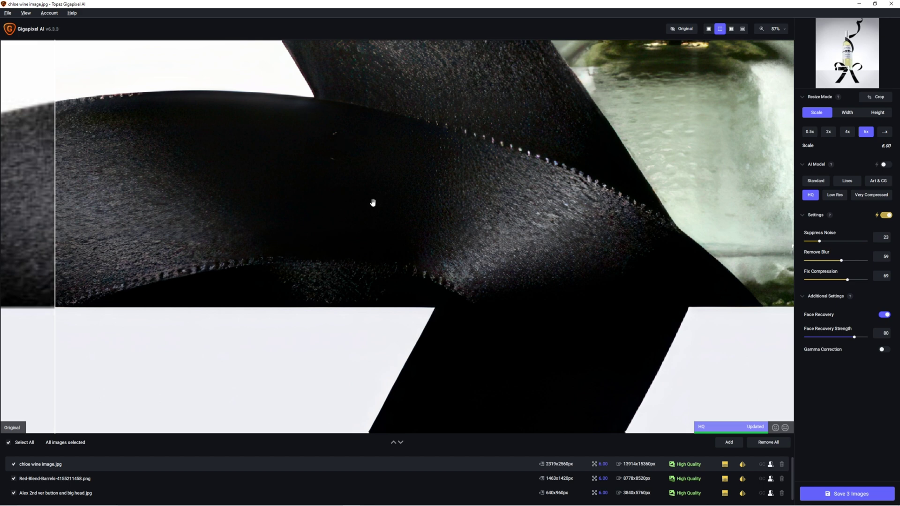
left_click(509, 194)
left_click_drag(509, 194, 275, 231)
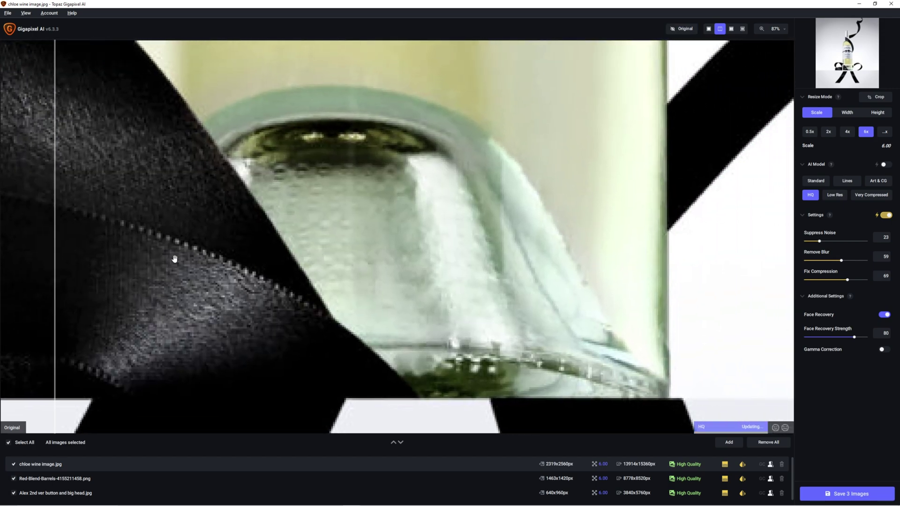
left_click_drag(55, 252, 154, 255)
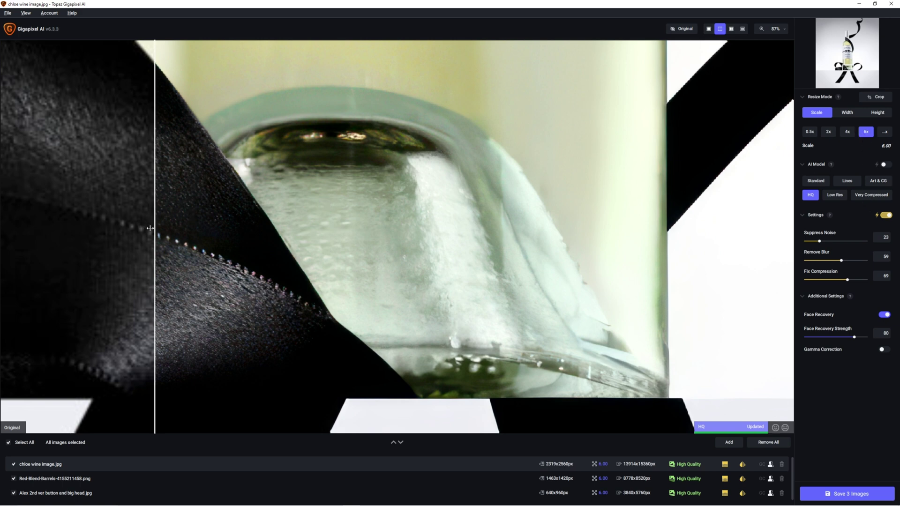
left_click_drag(154, 224, 344, 249)
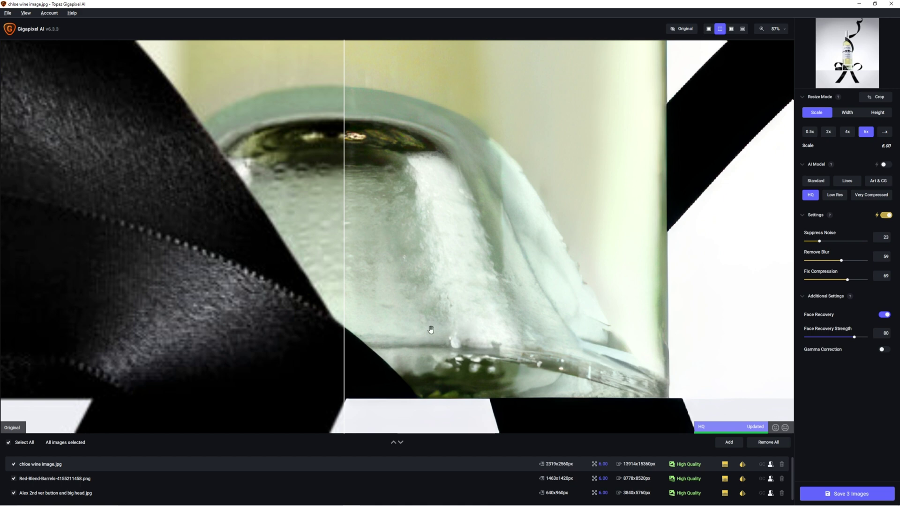
left_click_drag(428, 329, 469, 311)
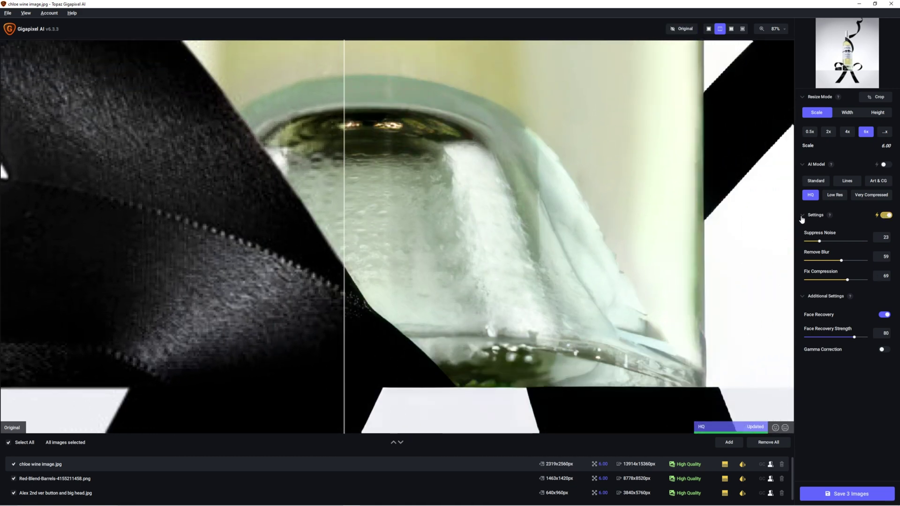
left_click(887, 216)
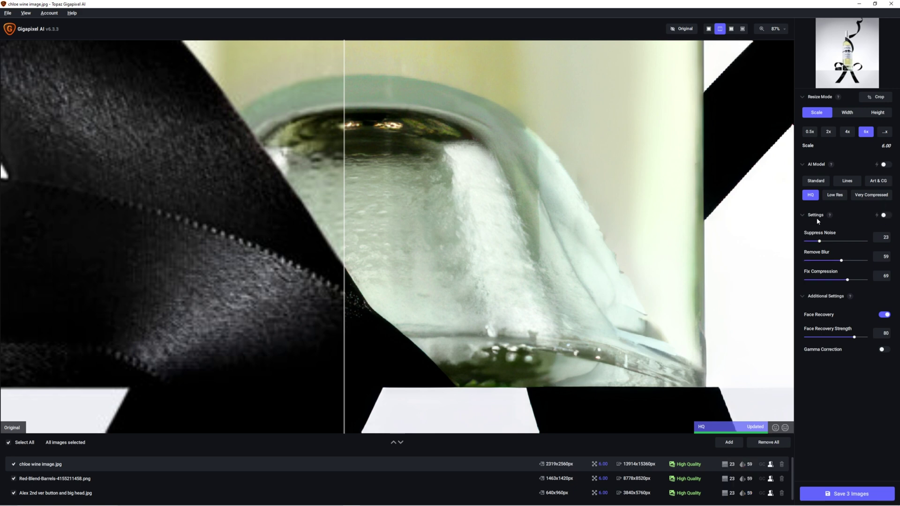
left_click(878, 217)
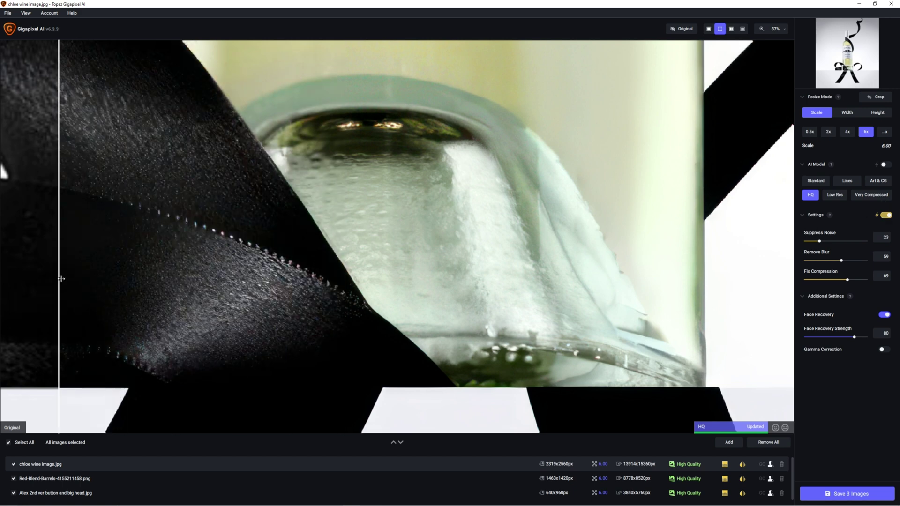
left_click_drag(61, 278, 221, 293)
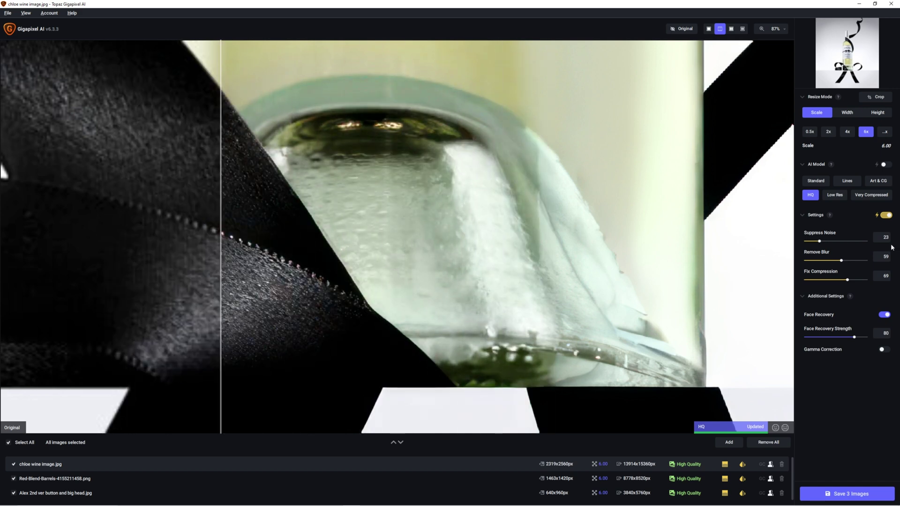
mouse_move(232, 257)
left_mouse_down()
mouse_move(412, 262)
mouse_move(220, 265)
left_mouse_up()
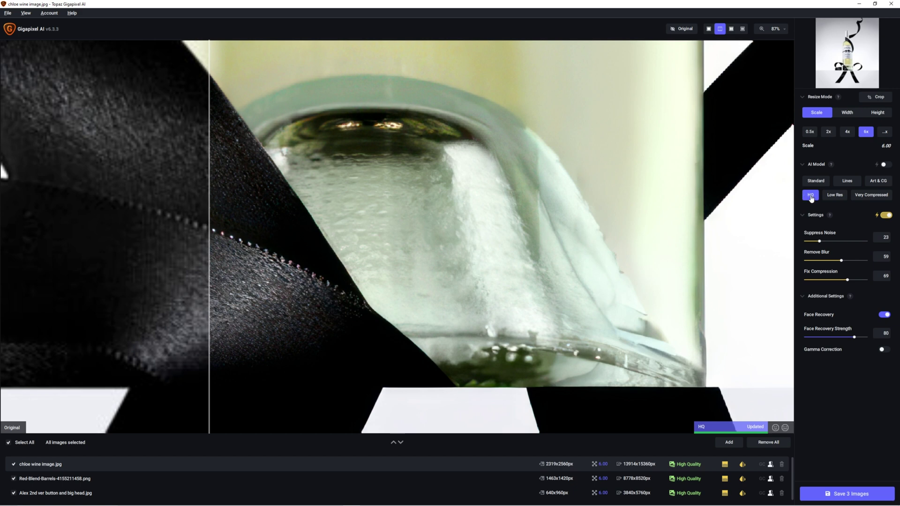
left_click_drag(211, 247, 216, 265)
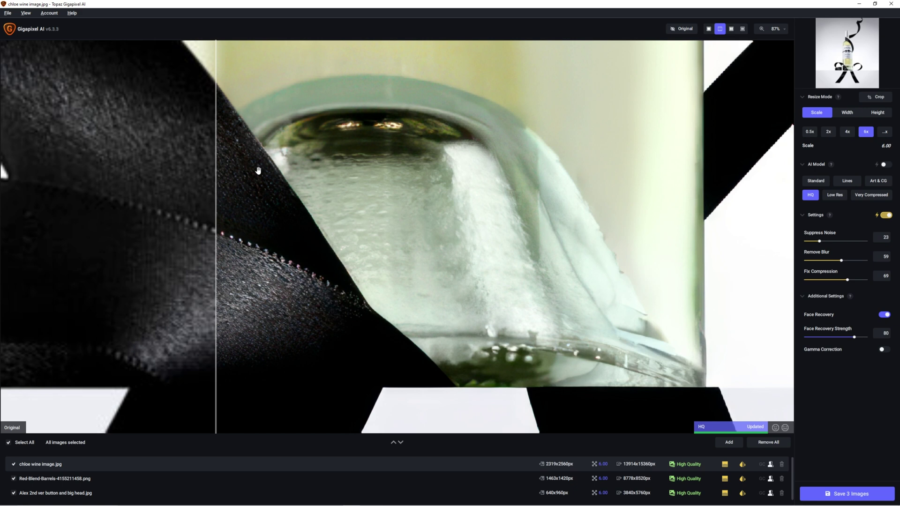
- Show the bottle-neck close-up side by side, then as a four-panel HQ, Very Compressed and Standard comparison
left_click_drag(221, 195, 375, 262)
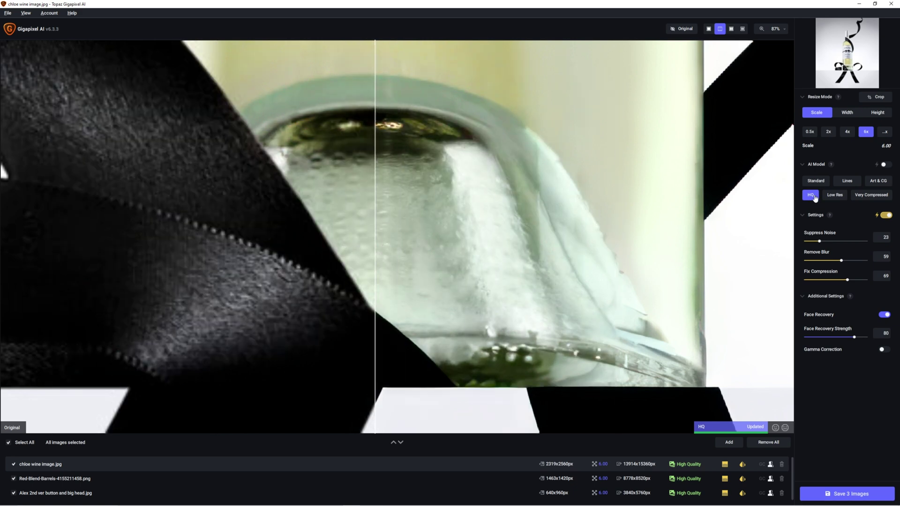
left_click(731, 30)
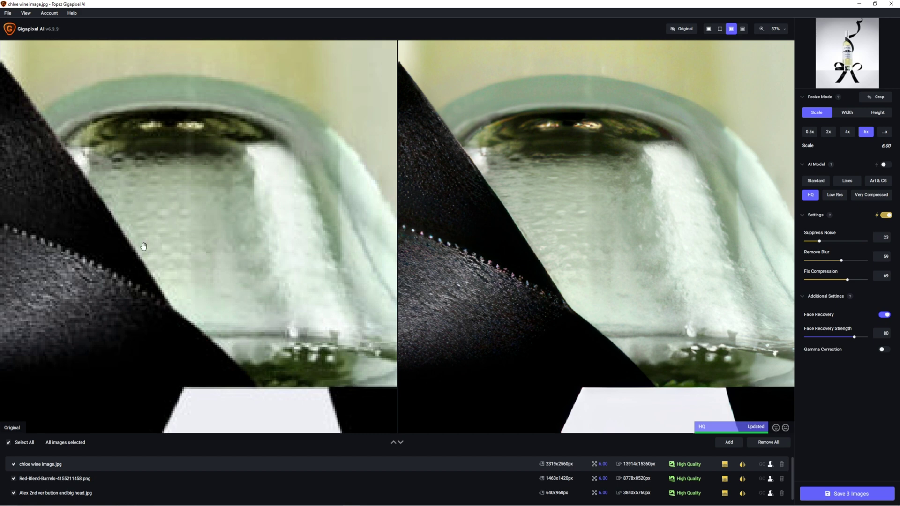
left_click_drag(447, 264, 464, 265)
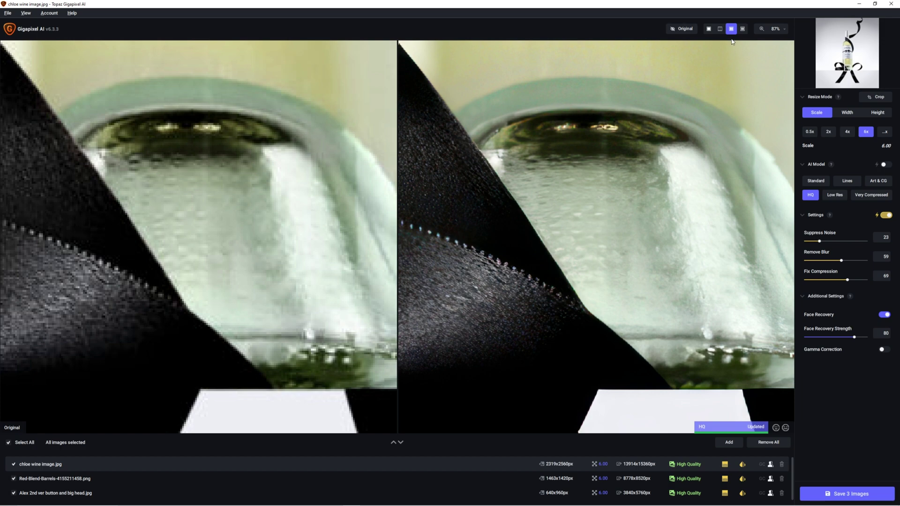
left_click(742, 29)
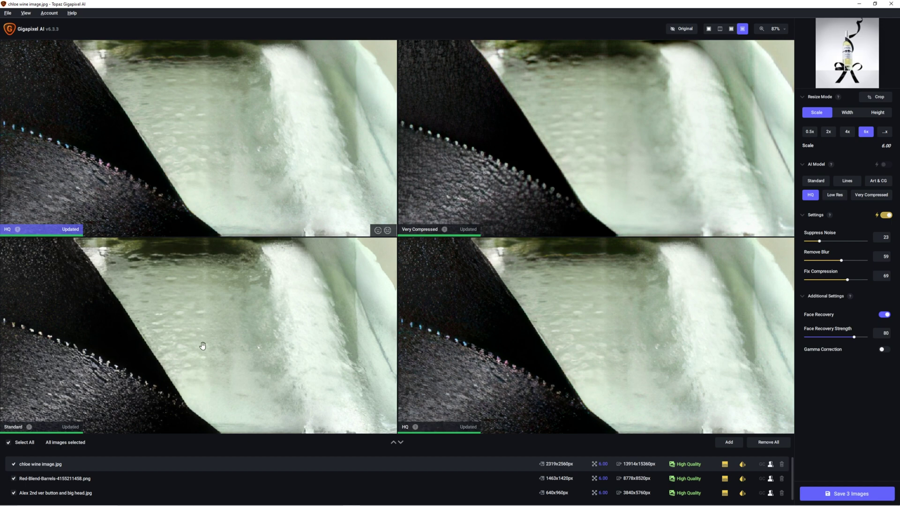
left_click(502, 348)
- Render the bottom-right panel with the Lines model, pan along the ribbon edge, then return to the split view
left_click(851, 181)
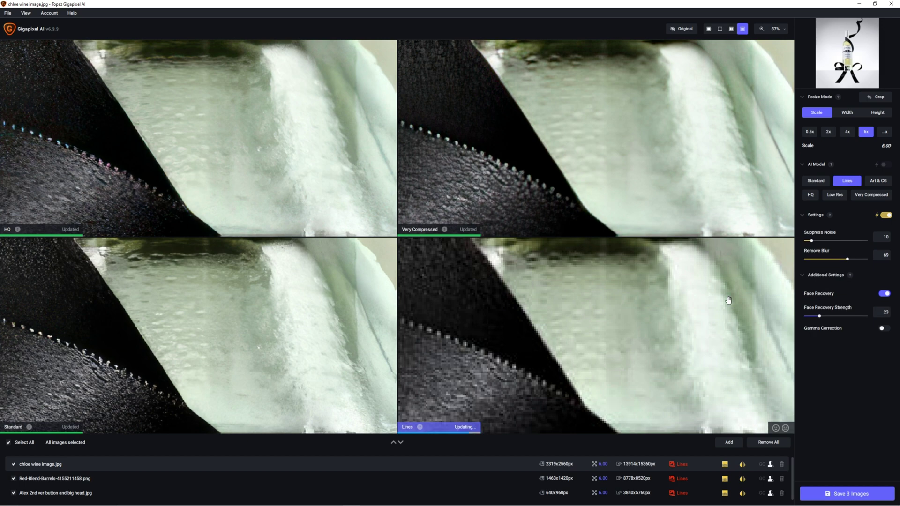
left_click_drag(505, 393, 512, 316)
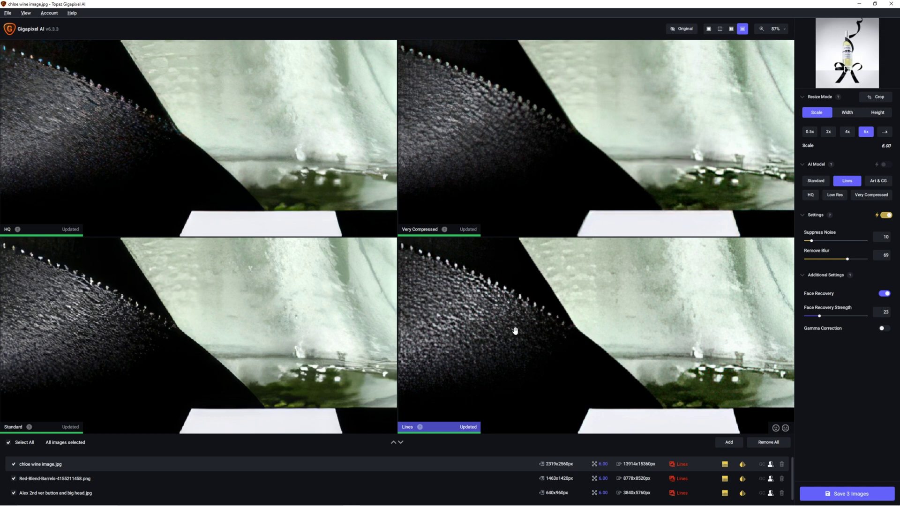
left_click_drag(438, 349, 524, 342)
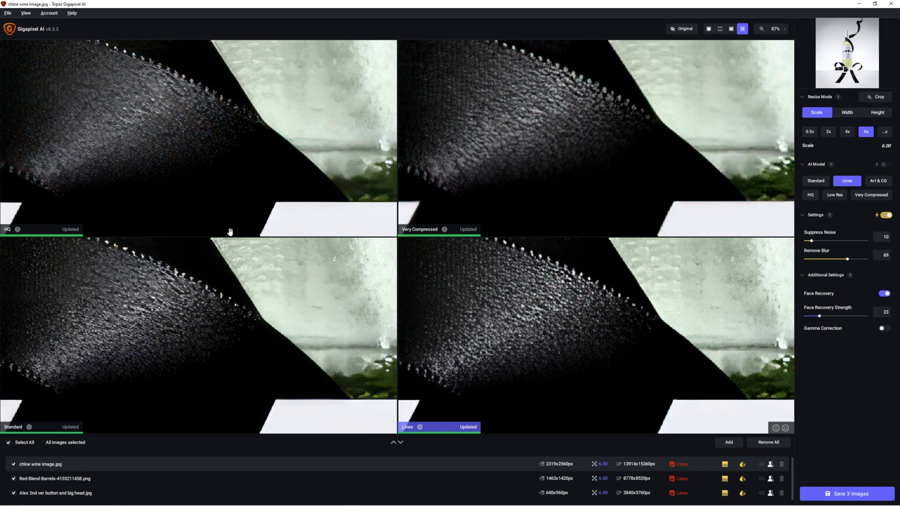
left_click(720, 28)
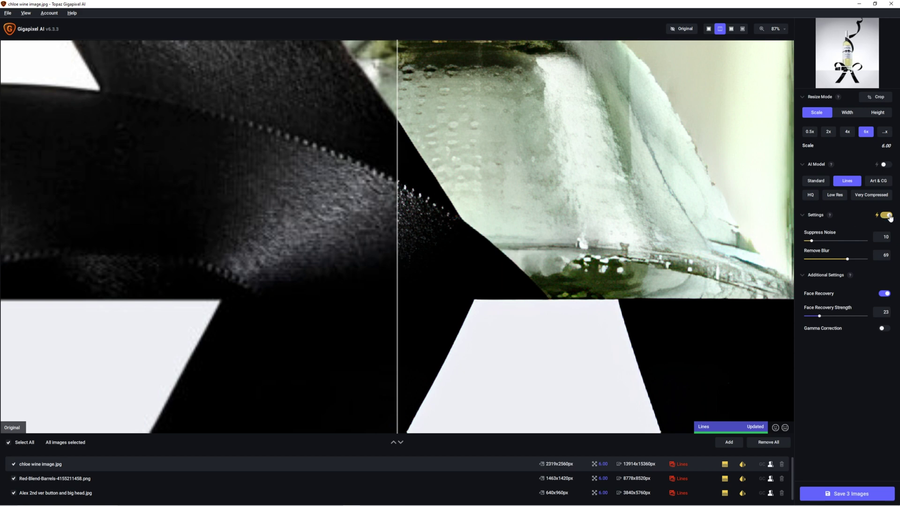
- Try Suppress Noise at its maximum, then 17, then 0, comparing the processed bottle preview
left_click_drag(398, 234, 236, 141)
left_click_drag(813, 243, 856, 243)
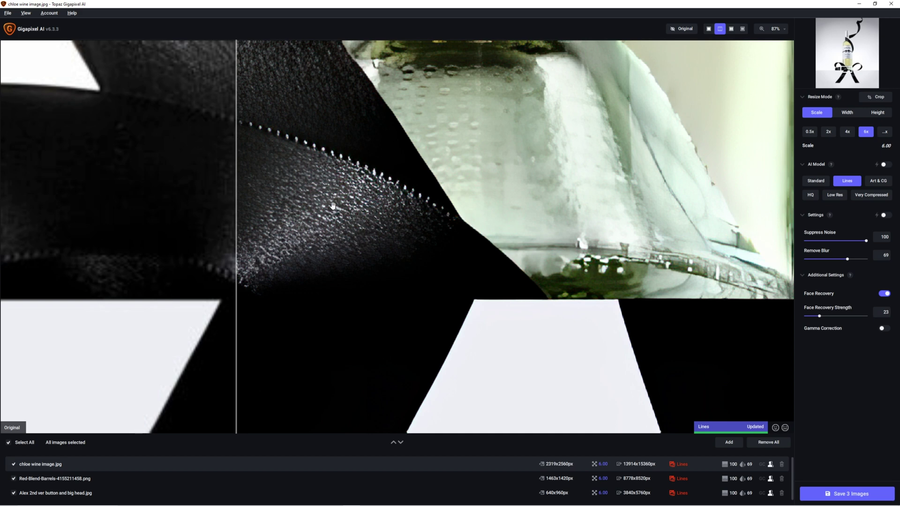
left_click_drag(253, 242, 42, 253)
left_click_drag(838, 240, 816, 241)
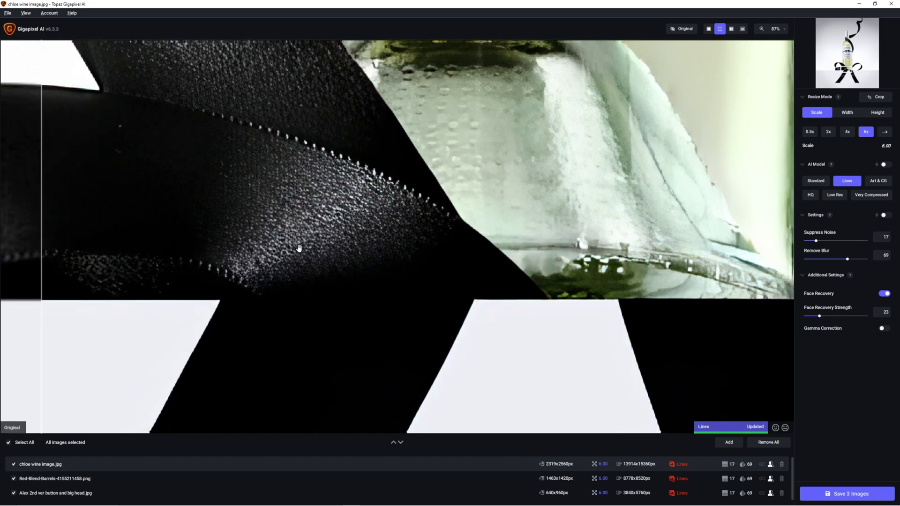
left_click(805, 240)
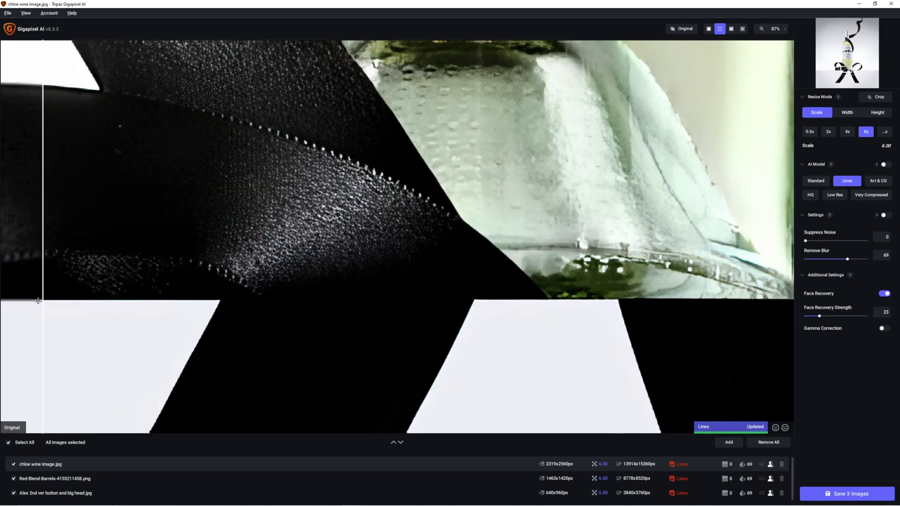
left_click_drag(38, 300, 20, 296)
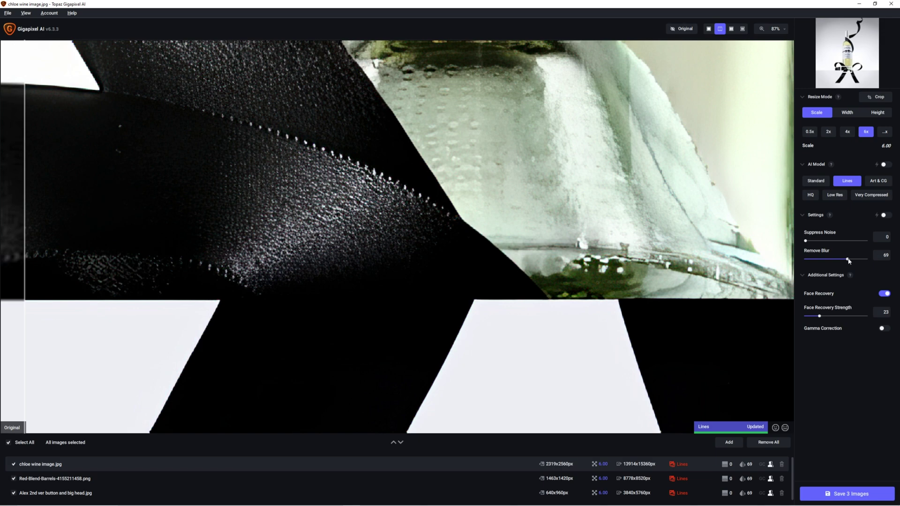
- Try Remove Blur at 100 and its maximum, then reset it to 0
left_click_drag(848, 259, 805, 259)
left_click_drag(805, 259, 867, 259)
key("Home")
scroll(255, 265, "up", 1)
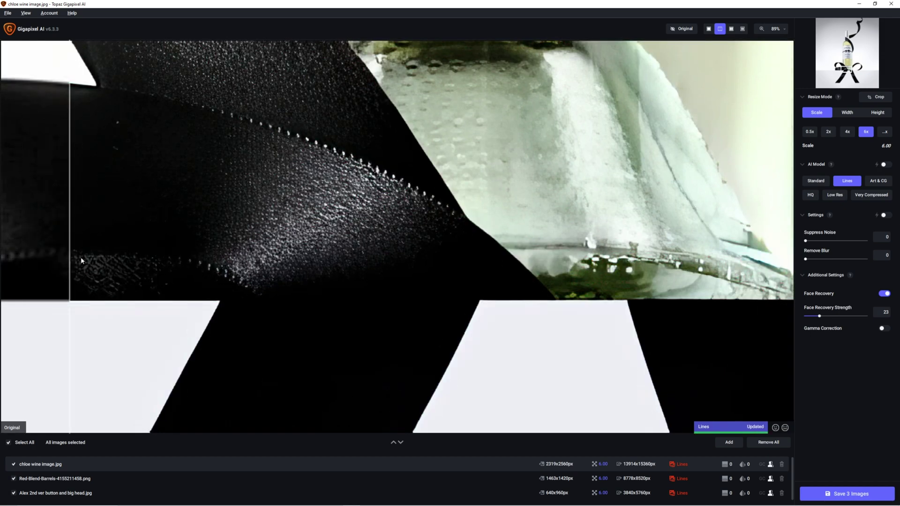
left_click_drag(81, 261, 229, 262)
- Restore automatic noise and blur, turn off Face Recovery, and open the portrait photo
left_click(882, 216)
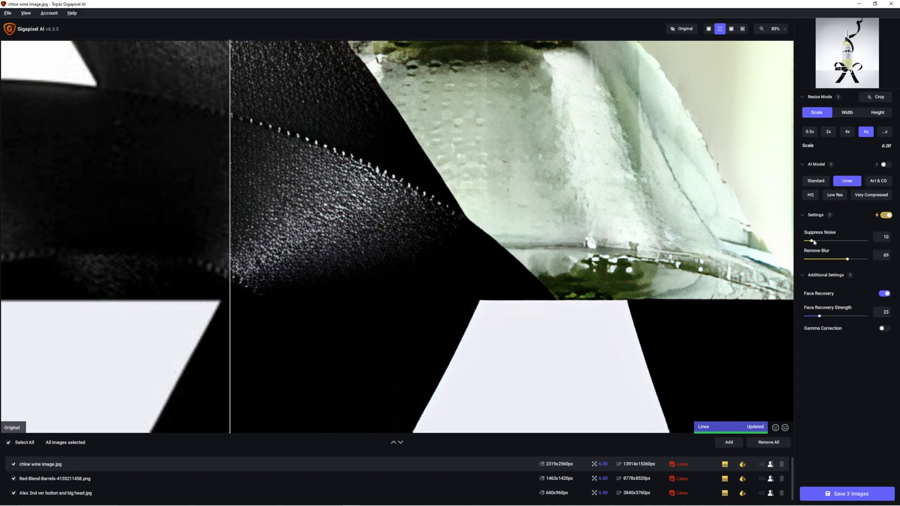
left_click(885, 294)
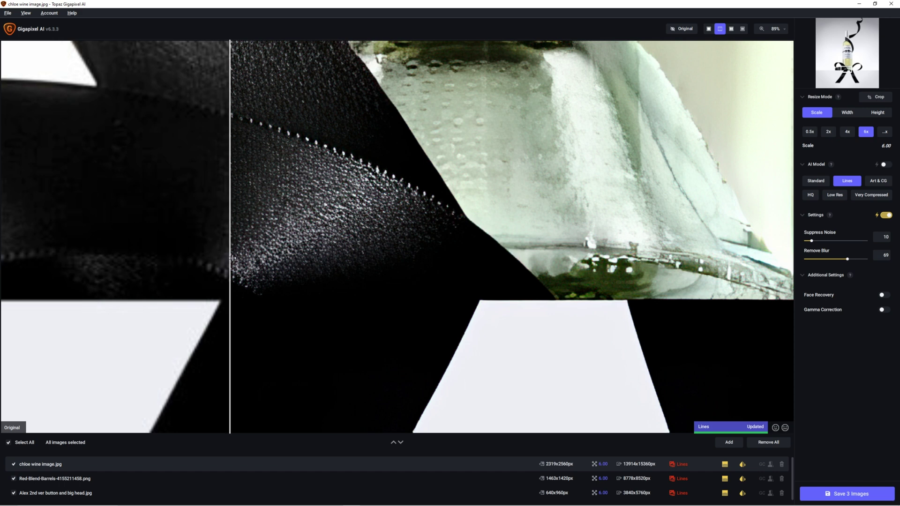
left_click_drag(232, 258, 202, 243)
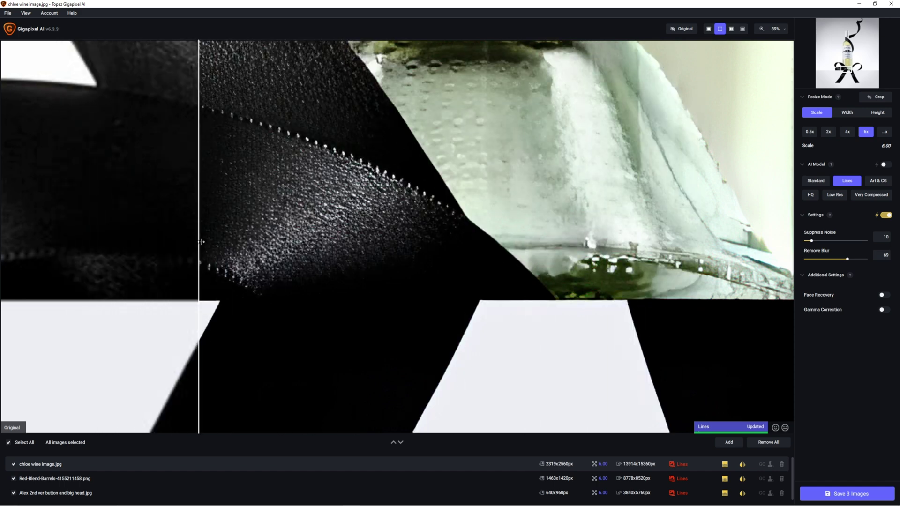
left_click(64, 493)
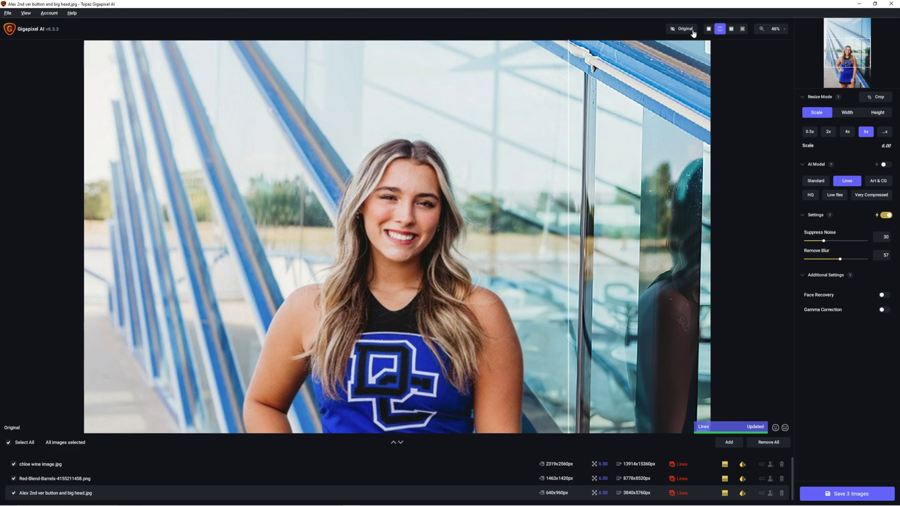
- Zoom into the portrait's face, widen the original side, and re-enable Face Recovery at strength 23
scroll(392, 227, "up", 6)
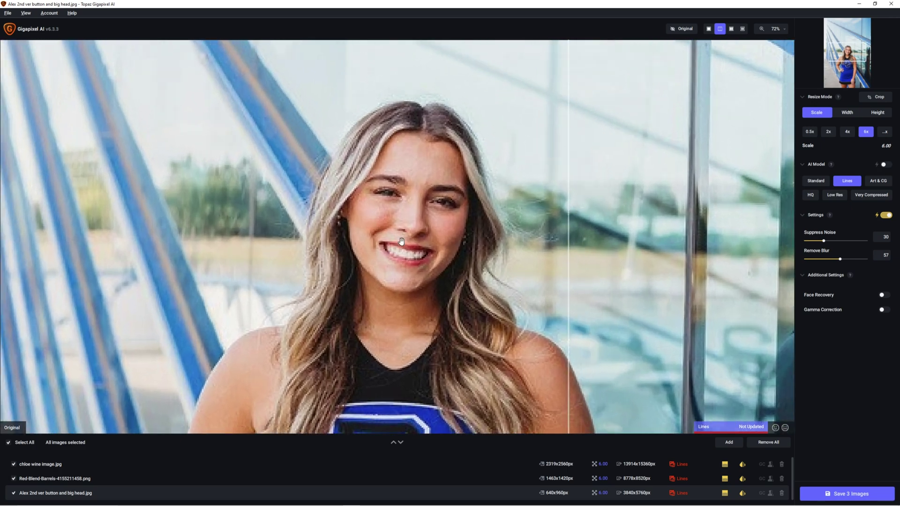
scroll(426, 208, "up", 2)
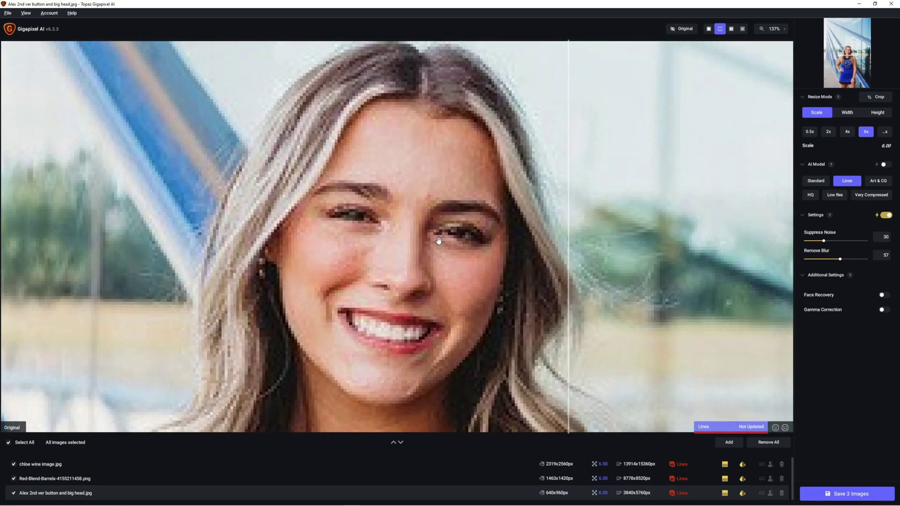
left_click_drag(571, 309, 709, 315)
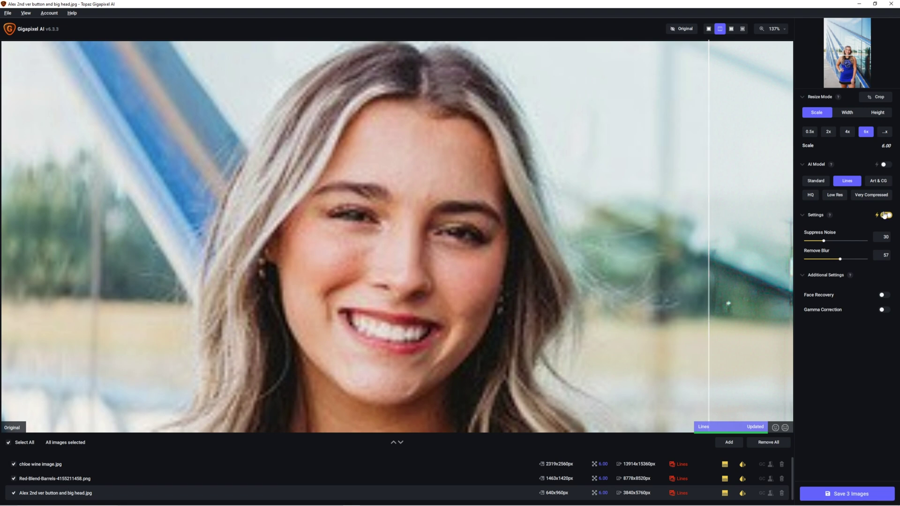
left_click(881, 295)
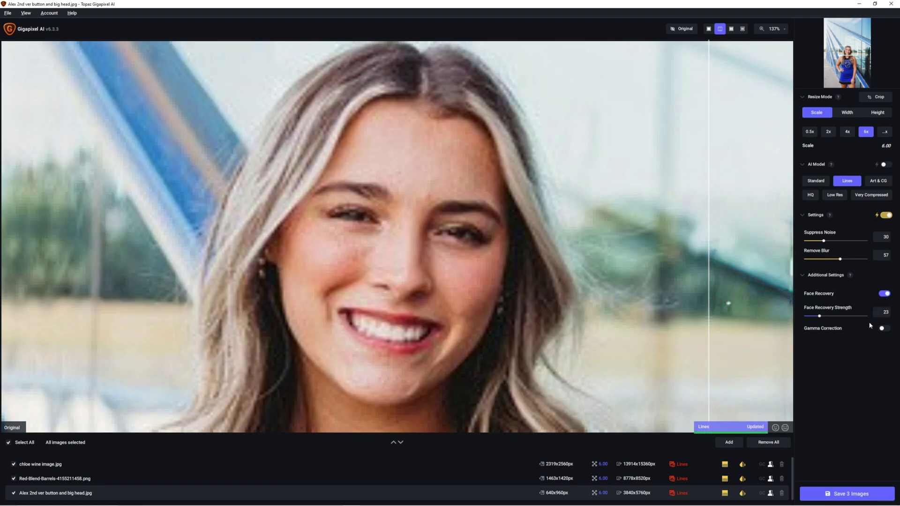
- Raise Face Recovery strength to 80 and switch the portrait to the HQ model
left_click_drag(826, 316, 854, 318)
left_click(810, 195)
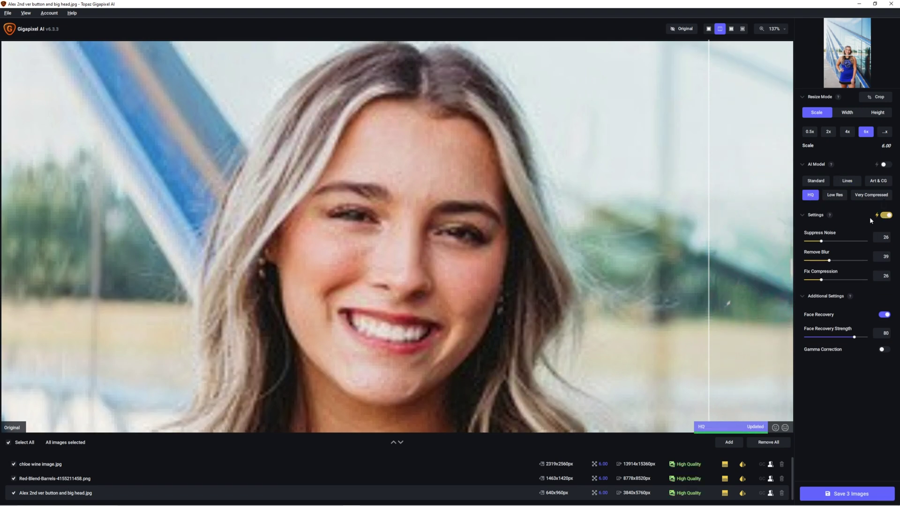
left_click_drag(709, 251, 205, 289)
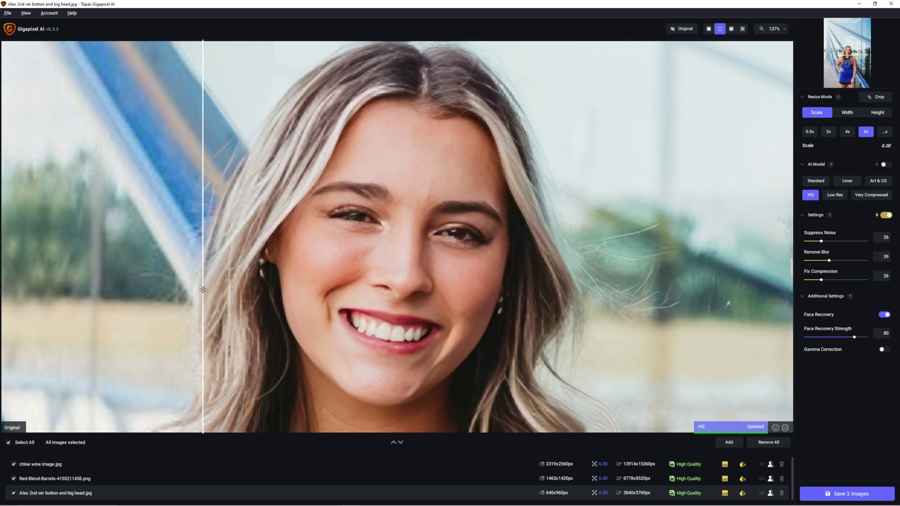
left_click_drag(203, 290, 197, 294)
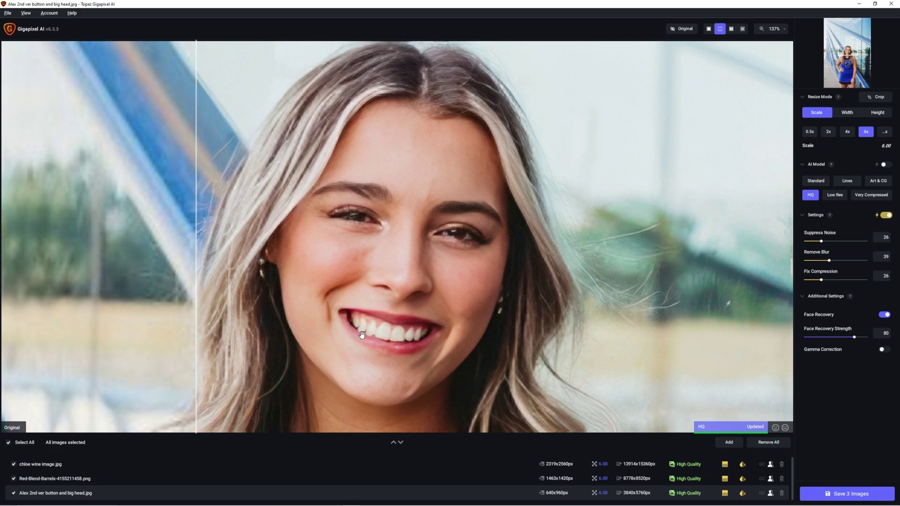
left_click_drag(197, 313, 251, 317)
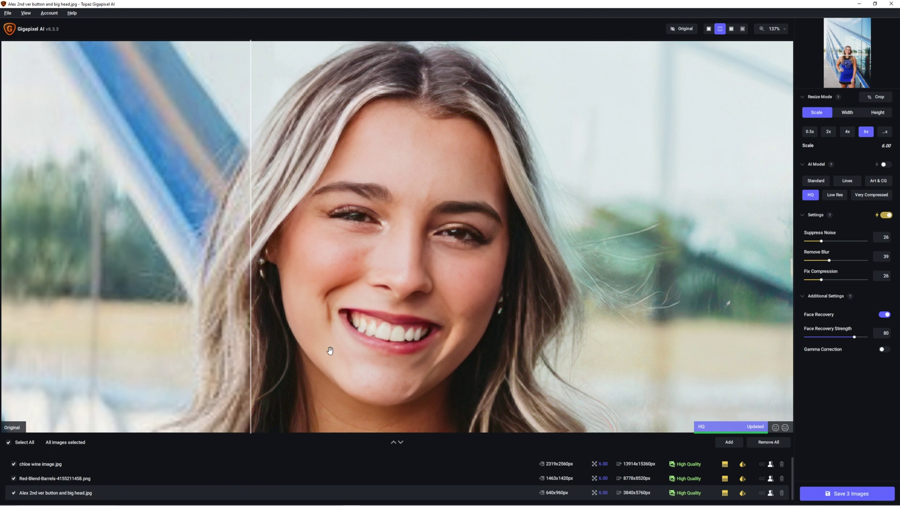
left_click_drag(251, 341, 168, 341)
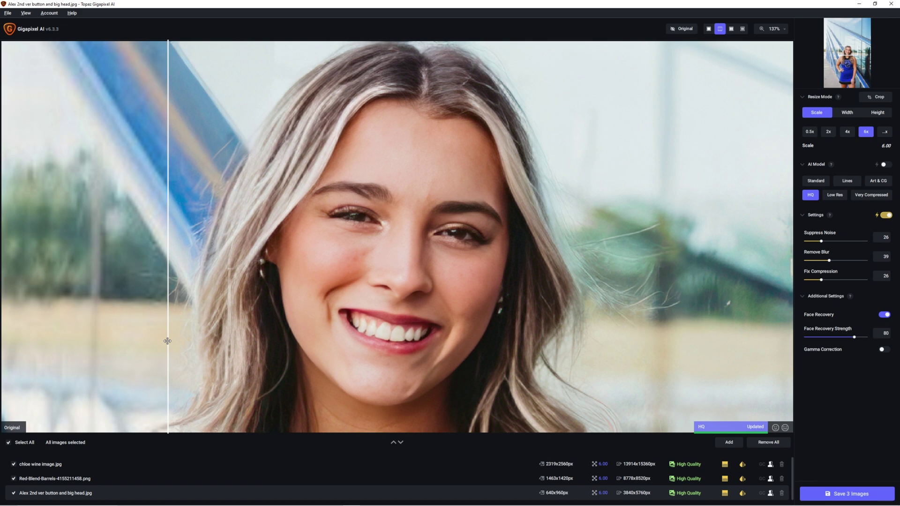
mouse_move(168, 341)
left_mouse_down()
mouse_move(612, 347)
mouse_move(206, 352)
mouse_move(117, 365)
mouse_move(317, 361)
mouse_move(182, 361)
mouse_move(626, 335)
mouse_move(75, 352)
mouse_move(173, 352)
left_mouse_up()
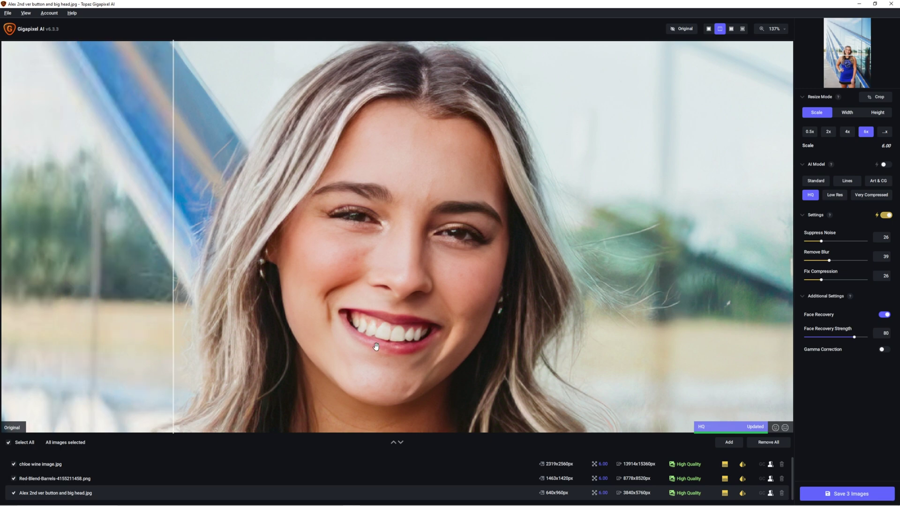
left_click_drag(376, 347, 390, 372)
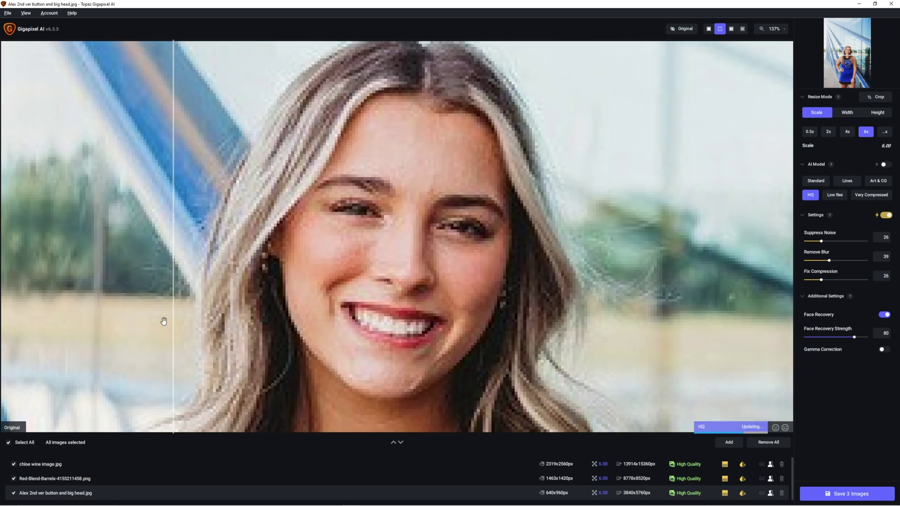
left_click_drag(173, 323, 129, 337)
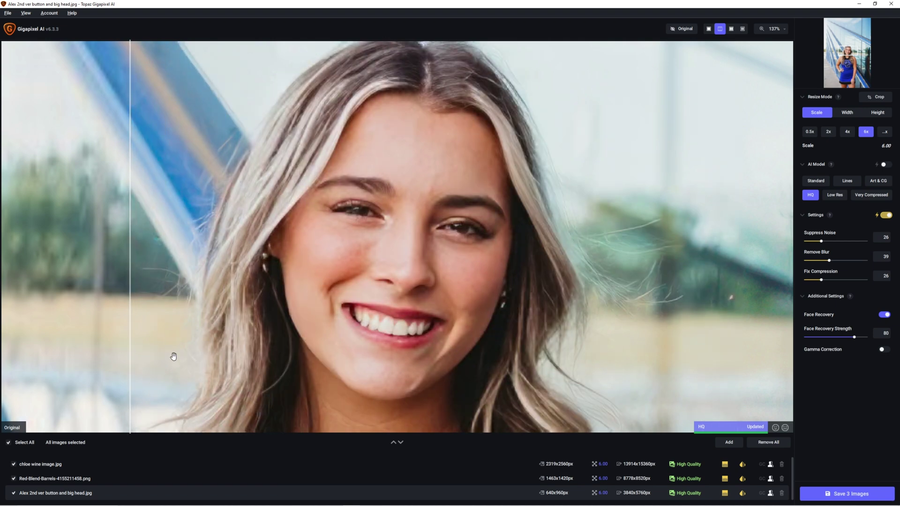
left_click_drag(384, 405, 445, 109)
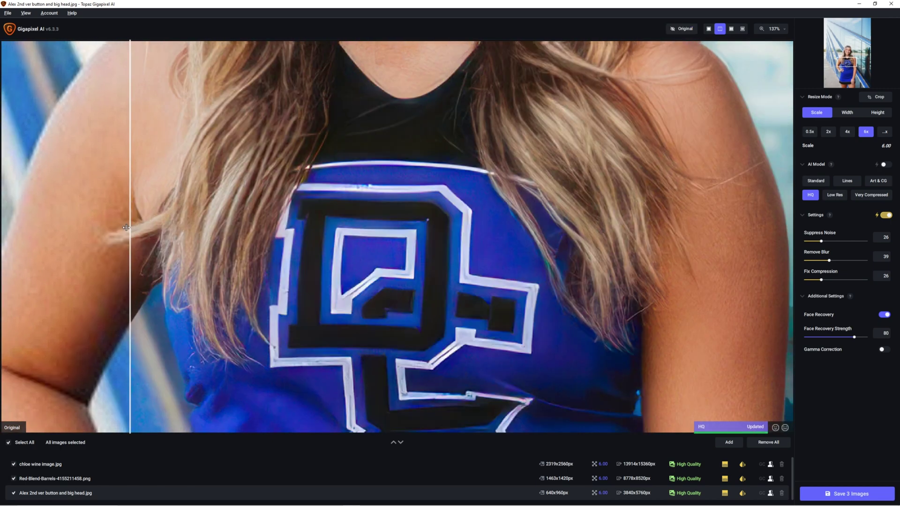
left_click_drag(130, 234, 201, 292)
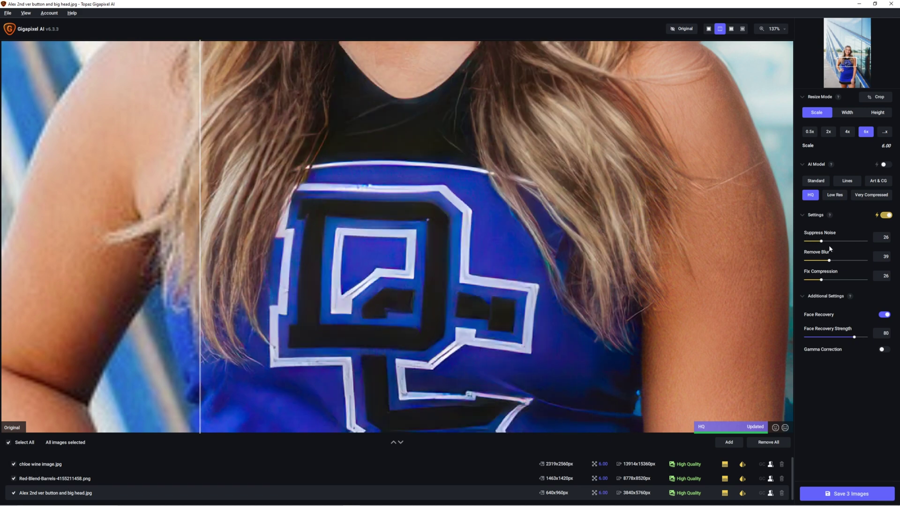
left_click_drag(462, 310, 431, 275)
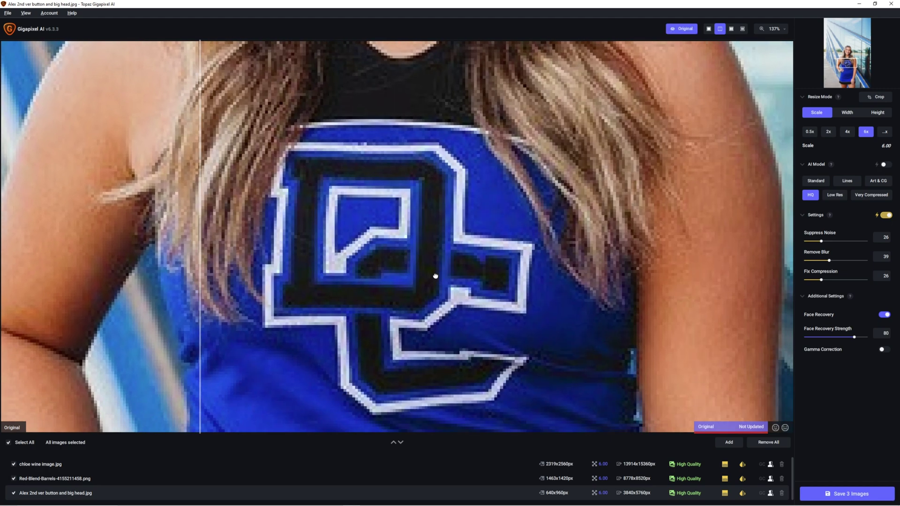
left_click_drag(202, 281, 535, 283)
scroll(685, 267, "up", 2)
left_click_drag(685, 261, 402, 338)
scroll(516, 328, "up", 1)
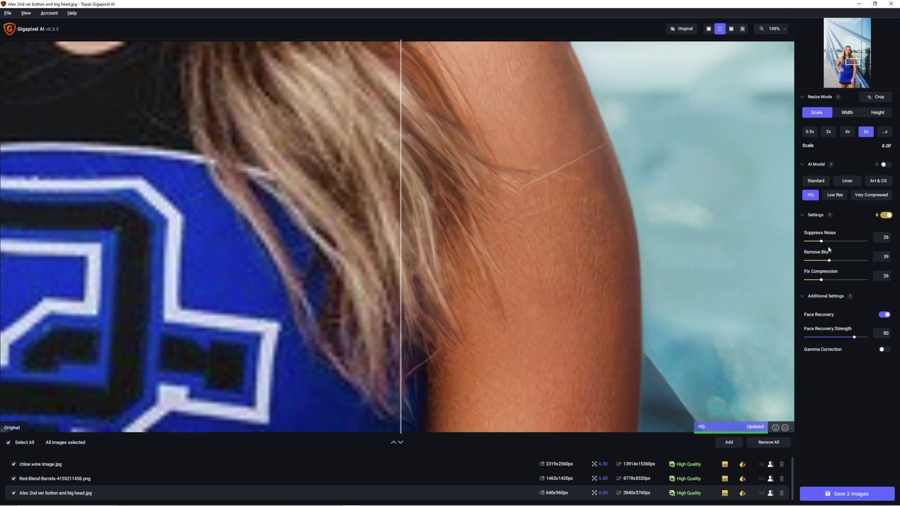
left_click_drag(821, 241, 854, 241)
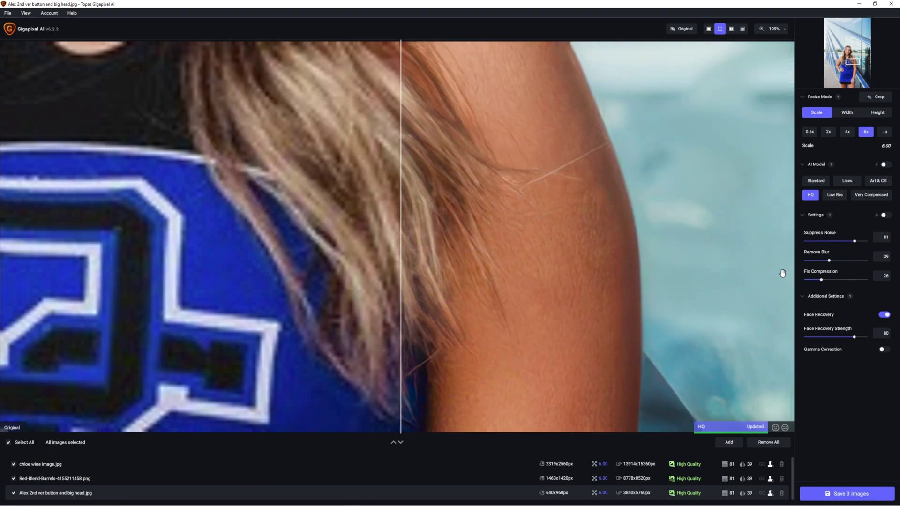
left_click_drag(821, 281, 853, 261)
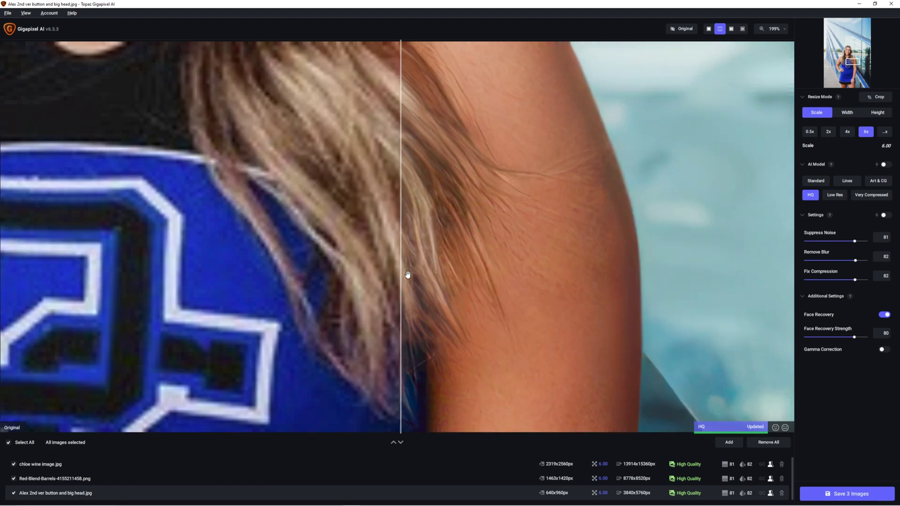
left_click_drag(407, 275, 34, 324)
scroll(232, 320, "down", 1)
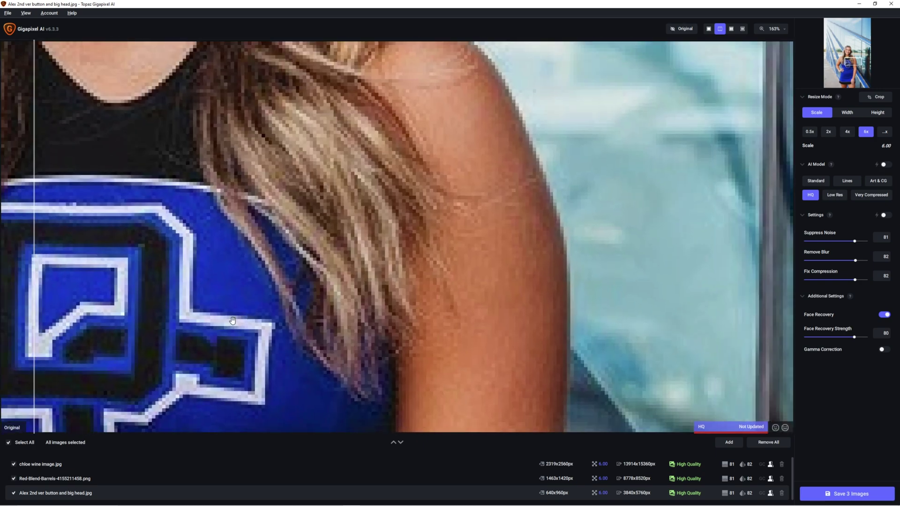
left_click_drag(233, 320, 544, 241)
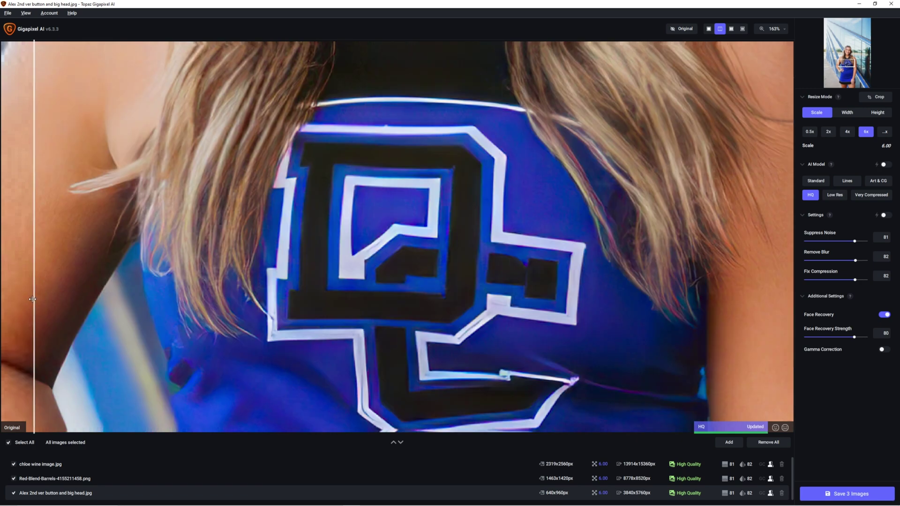
left_click_drag(33, 299, 272, 309)
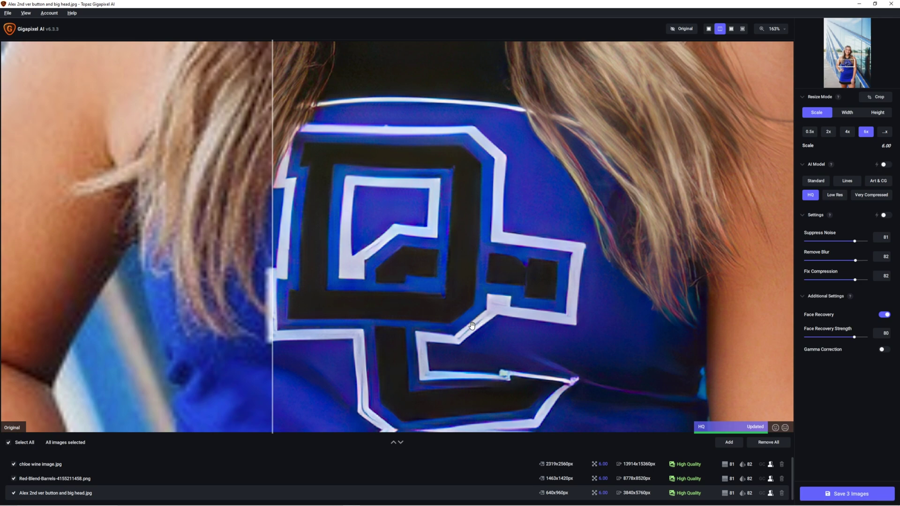
left_click_drag(471, 324, 493, 275)
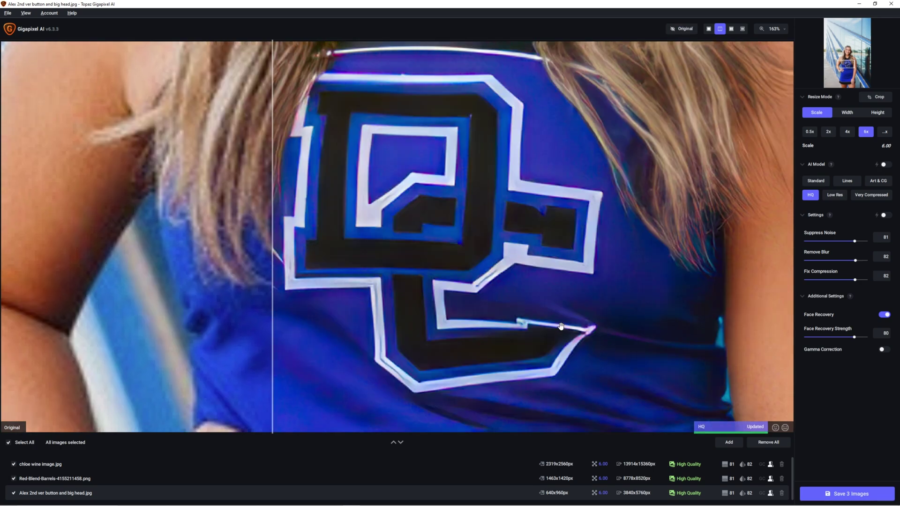
left_click_drag(561, 325, 687, 354)
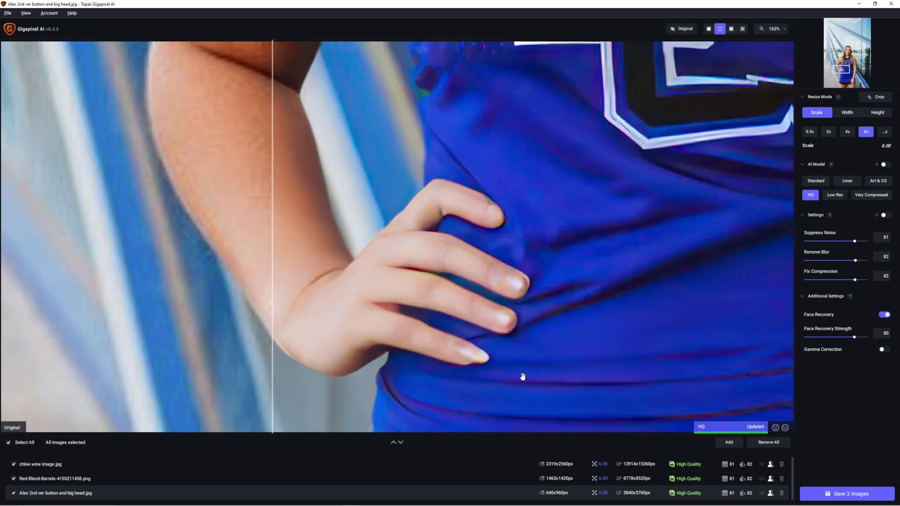
left_click_drag(301, 361, 219, 370)
scroll(696, 274, "down", 1)
left_click_drag(697, 273, 269, 216)
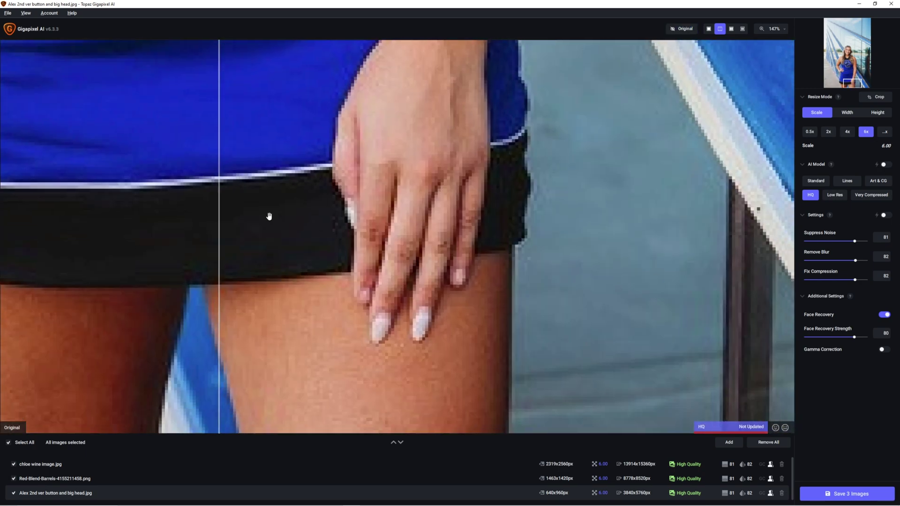
left_click_drag(217, 229, 253, 262)
left_click_drag(436, 172, 436, 233)
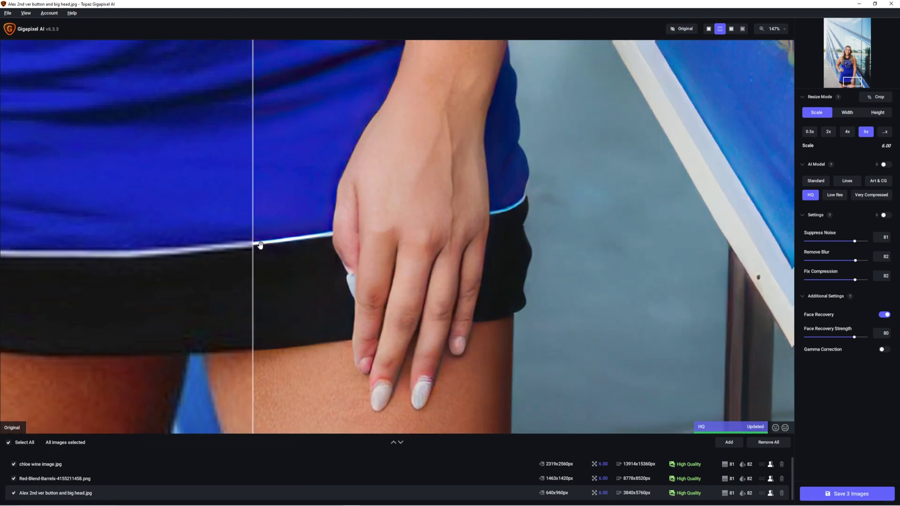
left_click_drag(255, 245, 372, 110)
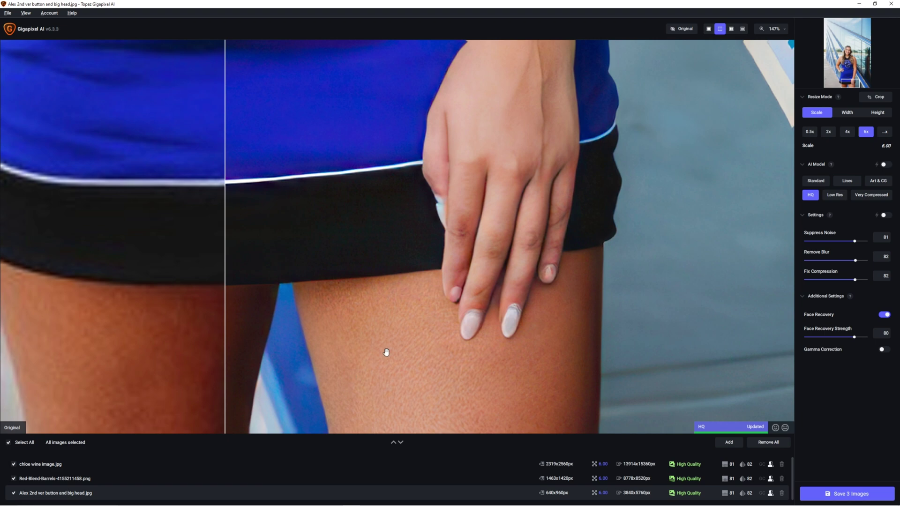
left_click_drag(227, 333, 340, 355)
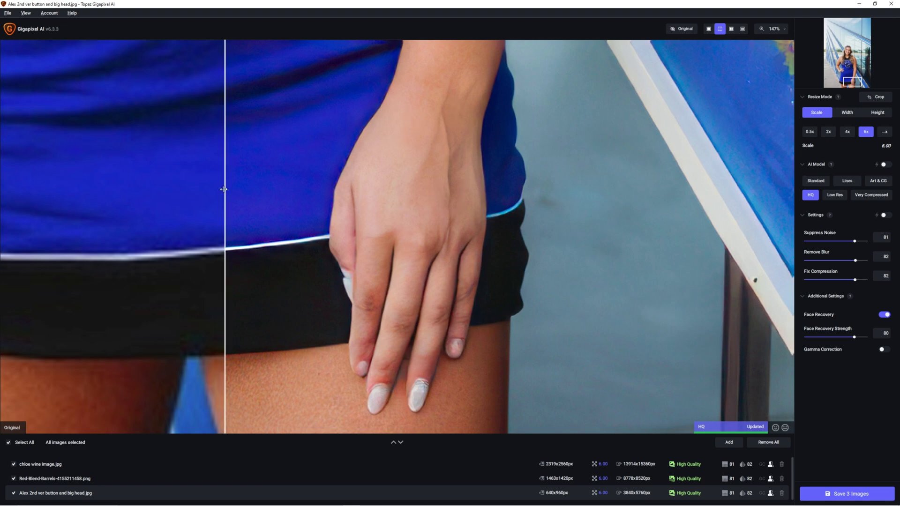
left_click_drag(225, 180, 298, 205)
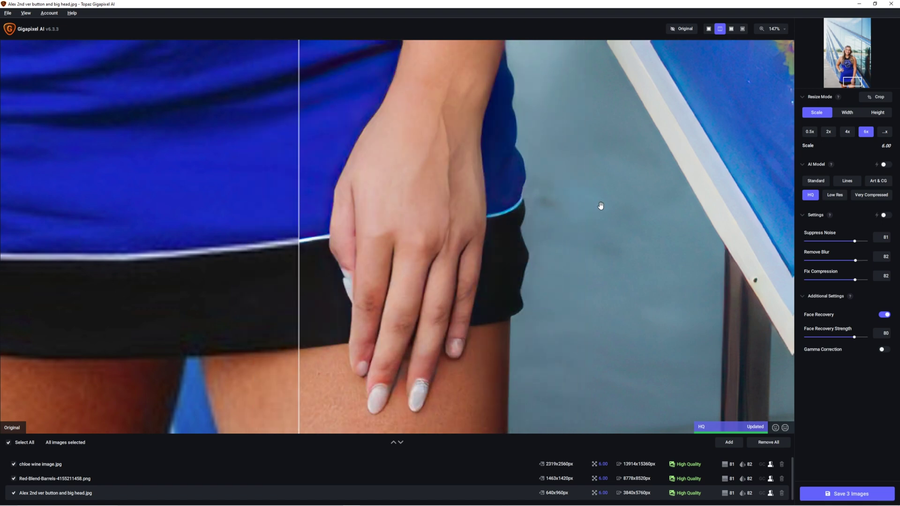
scroll(622, 227, "down", 3)
scroll(598, 239, "up", 10)
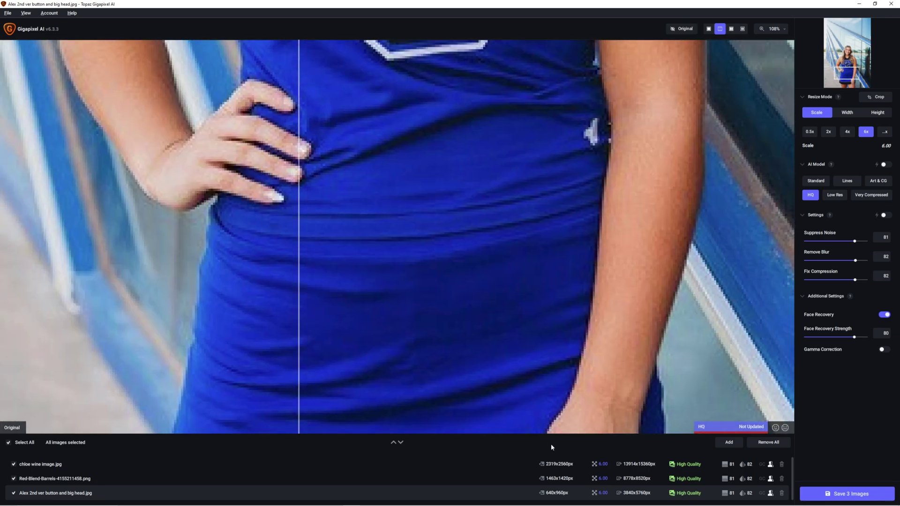
scroll(410, 241, "up", 5)
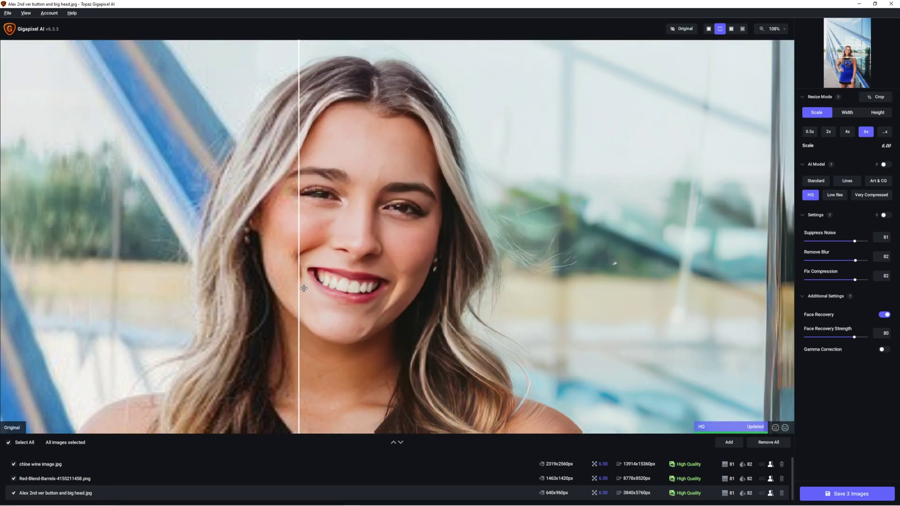
left_click_drag(300, 289, 473, 260)
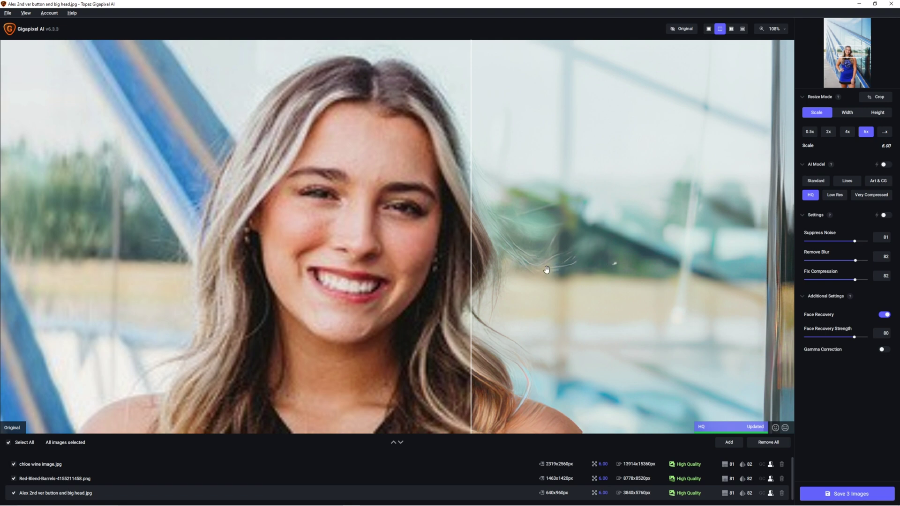
left_click_drag(480, 268, 96, 271)
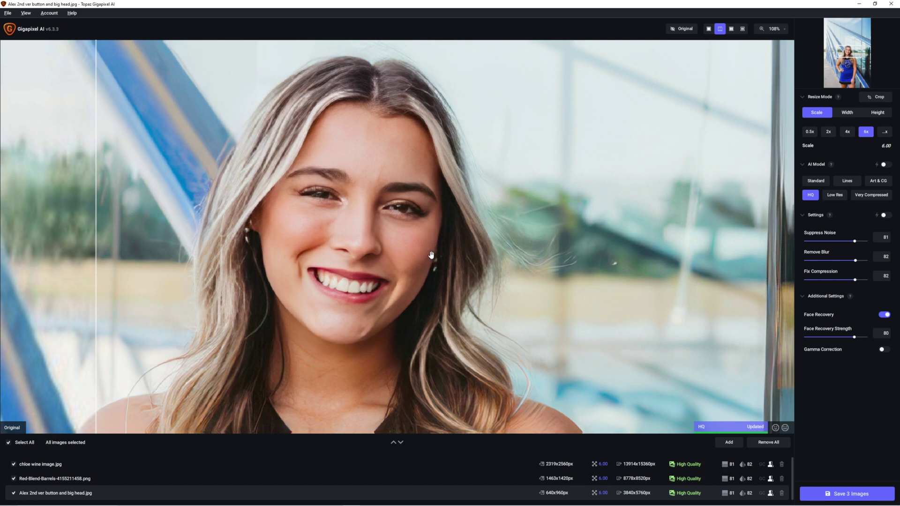
left_click(8, 14)
- Add wildtextures_big-stone-wall-4k-480x480-47670175.jpg from the Desktop through File > Open Images
mouse_move(17, 40)
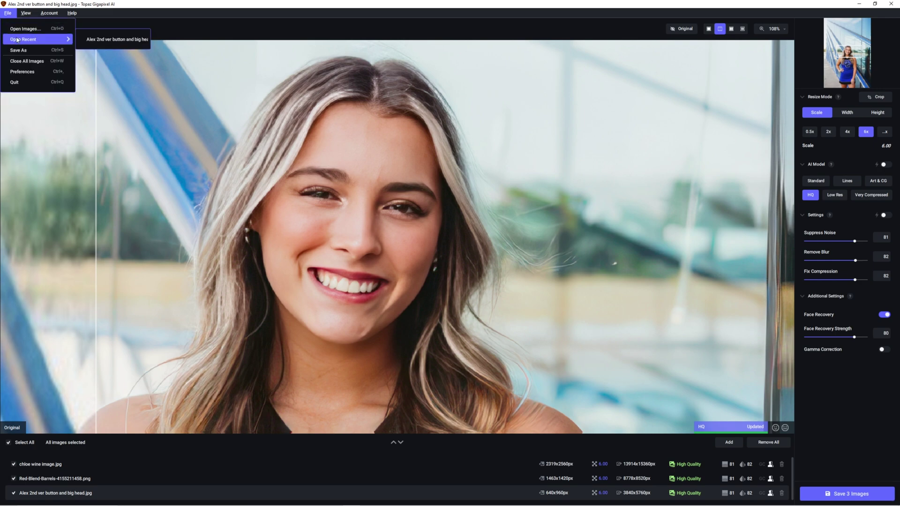
left_click(24, 28)
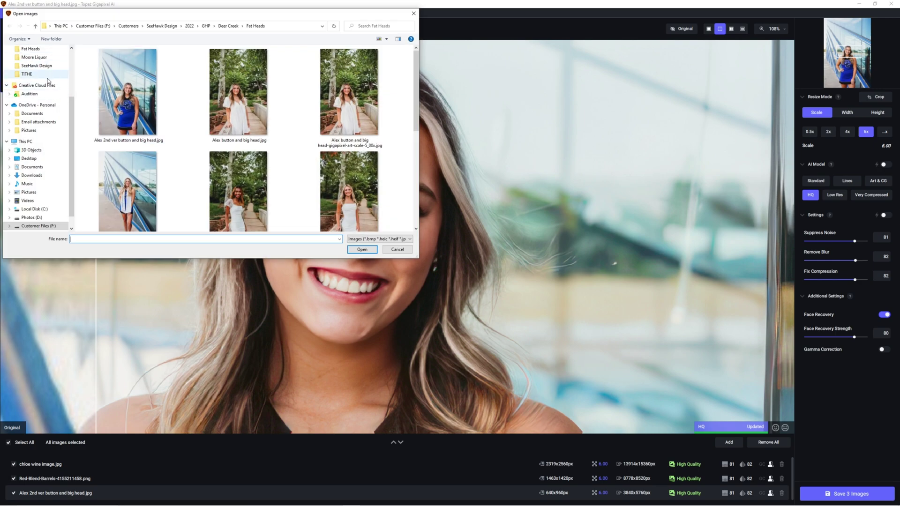
scroll(48, 80, "up", 1)
left_click(51, 184)
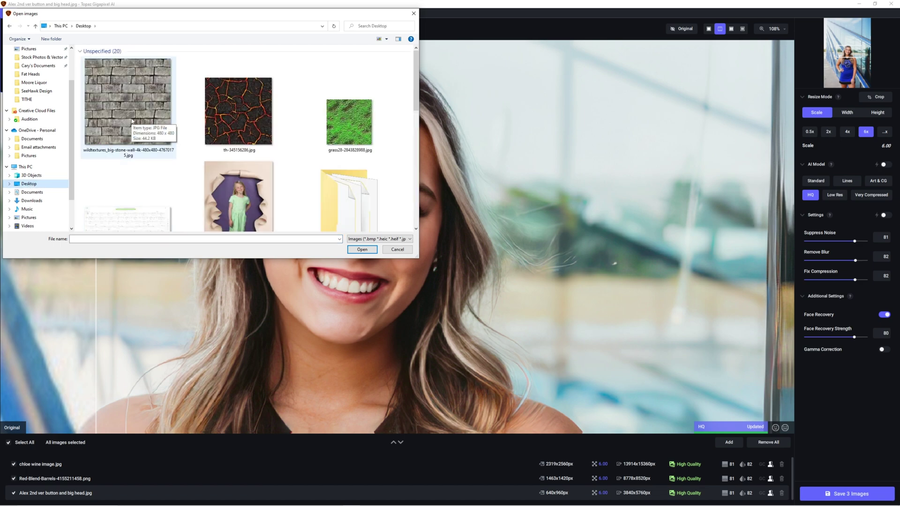
double_click(128, 103)
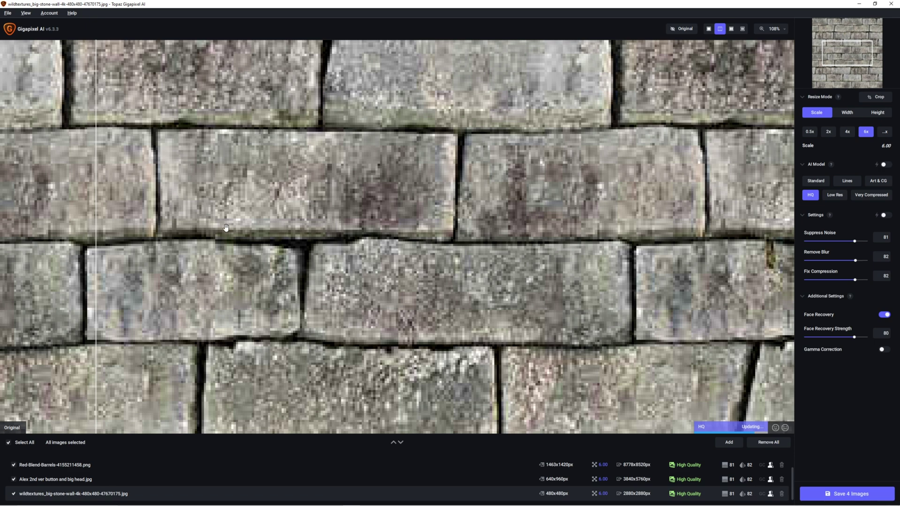
- Enable automatic settings (noise 57, blur 31, compression 57) and turn off Face Recovery for the stone wall
left_click_drag(96, 286, 769, 291)
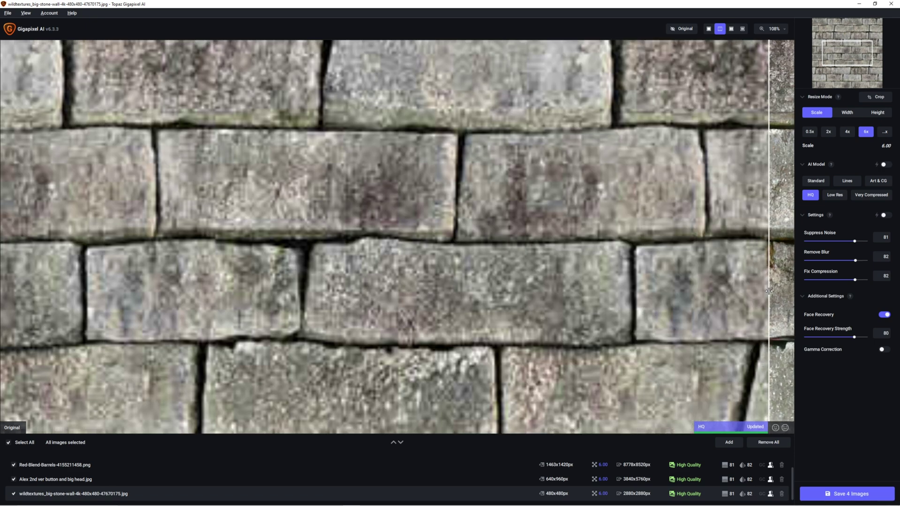
left_click(886, 217)
left_click(883, 315)
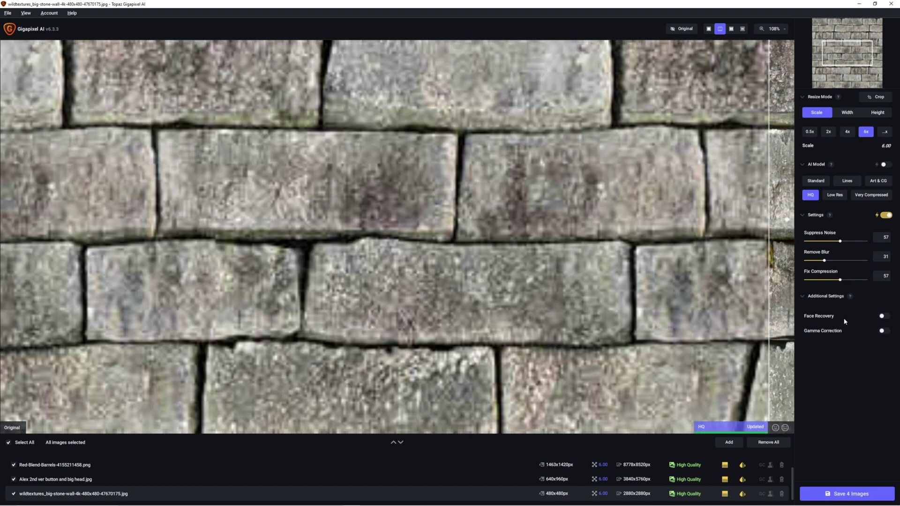
left_click_drag(770, 253, 35, 293)
- Pan across other stones and the lower wall, comparing the original with the 6x HQ result
left_click_drag(530, 289, 557, 360)
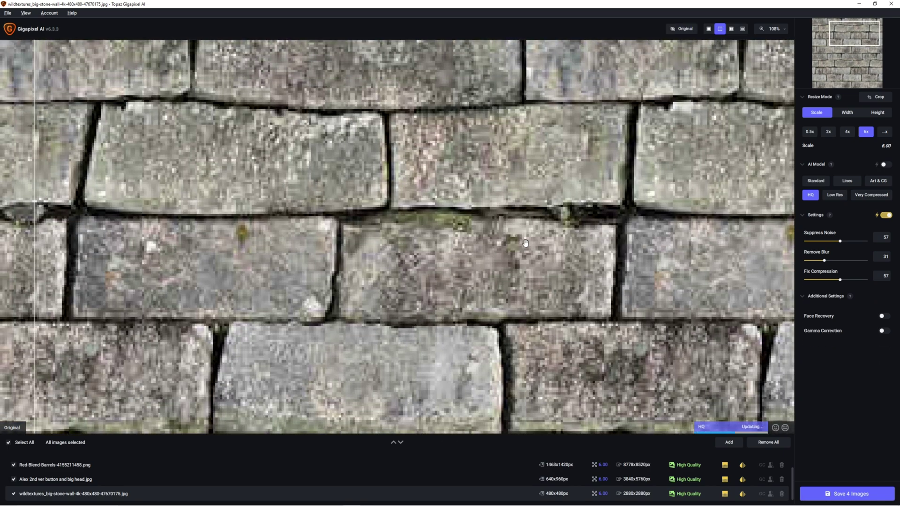
left_click_drag(373, 244, 428, 286)
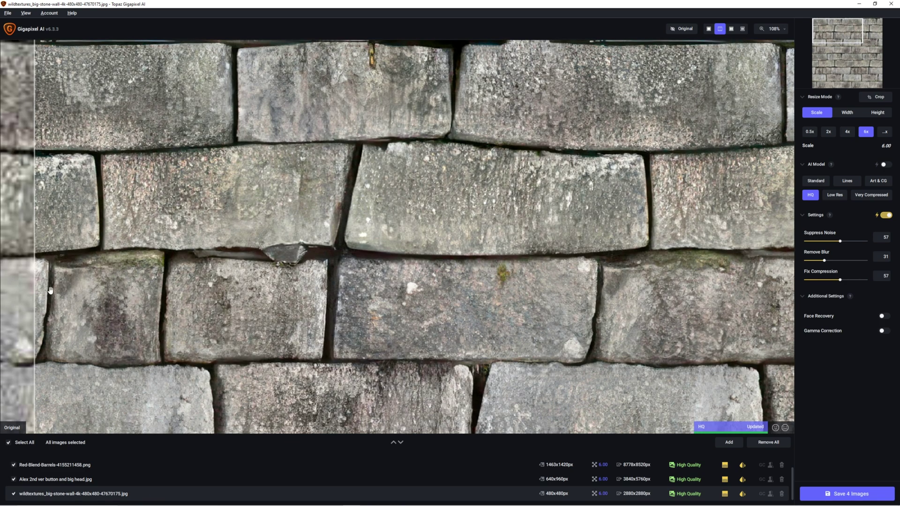
left_click_drag(46, 294, 120, 301)
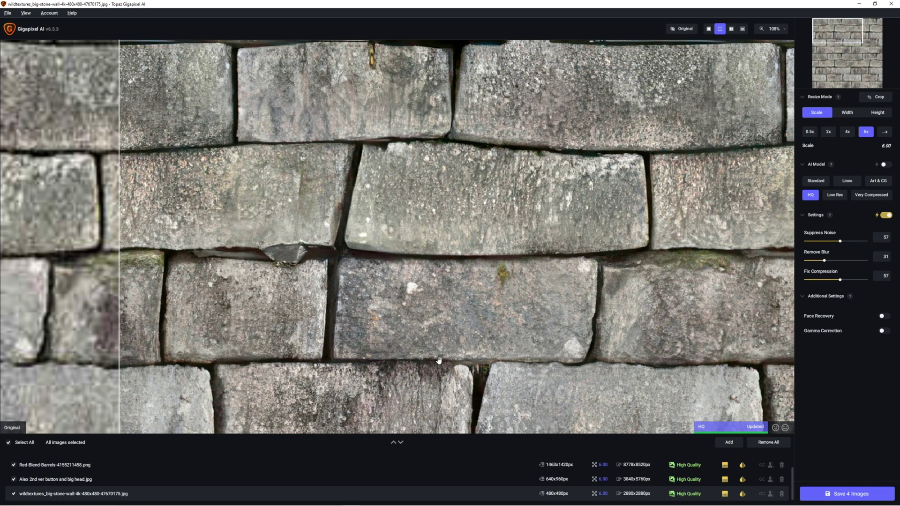
left_click_drag(441, 356, 452, 137)
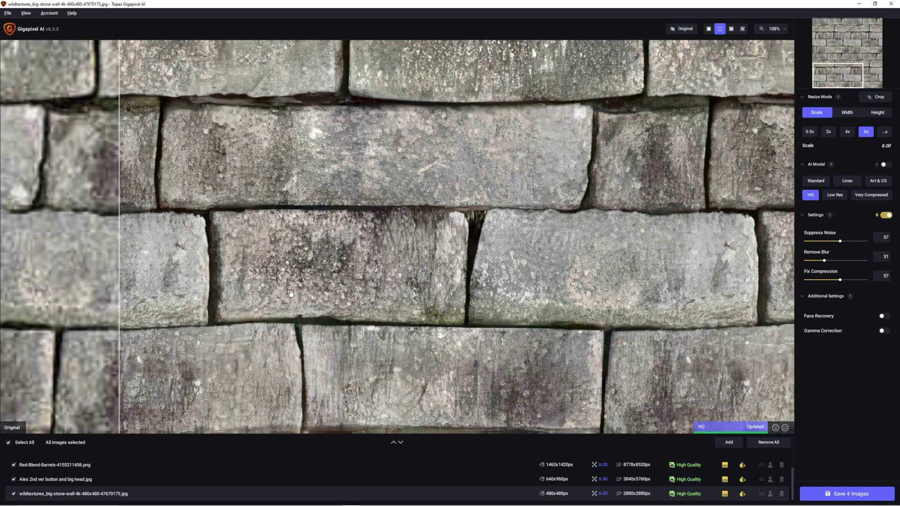
left_click_drag(123, 274, 86, 270)
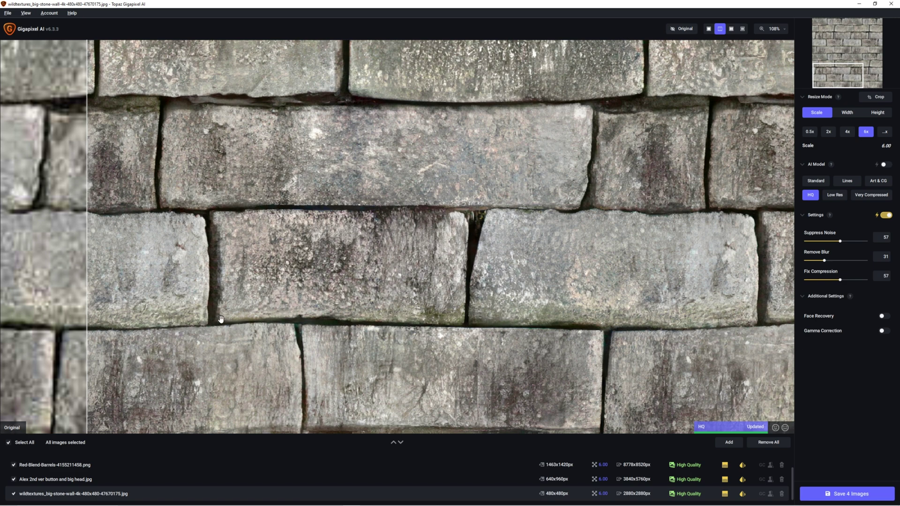